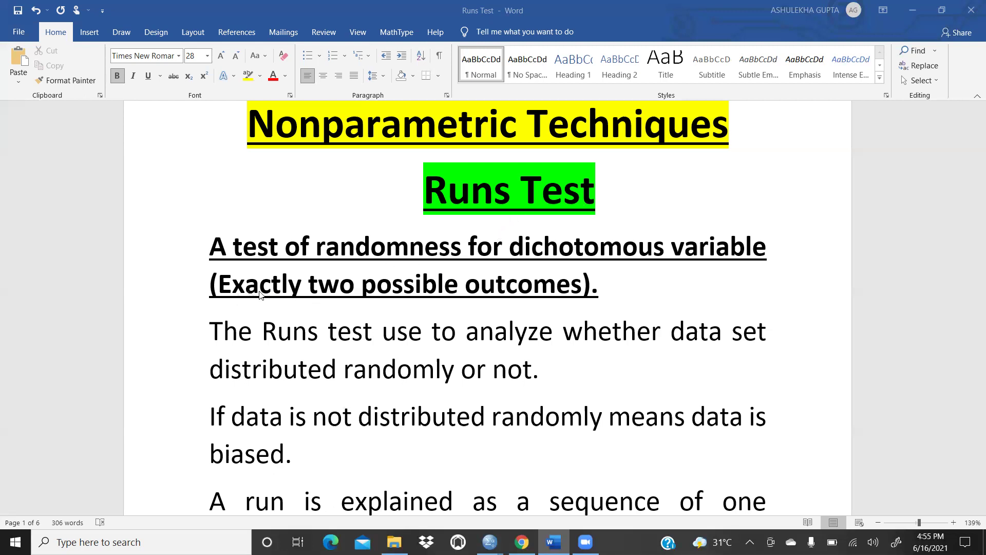
Step: Read the Runs Test notes, covering the definition of a run, the M/F example sequences, the gender data table and the H0/H1 hypotheses
scroll(442, 312, "down", 1)
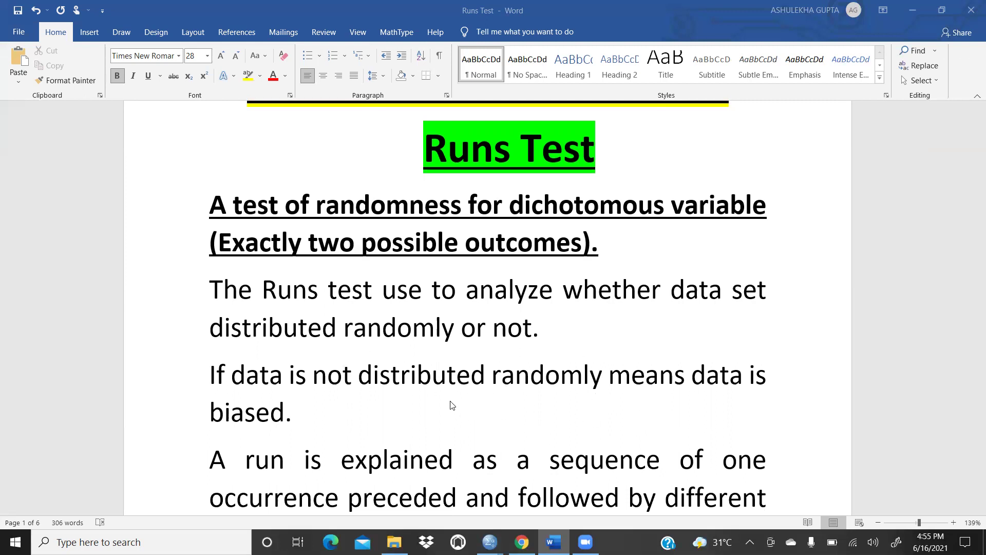
scroll(452, 406, "down", 1)
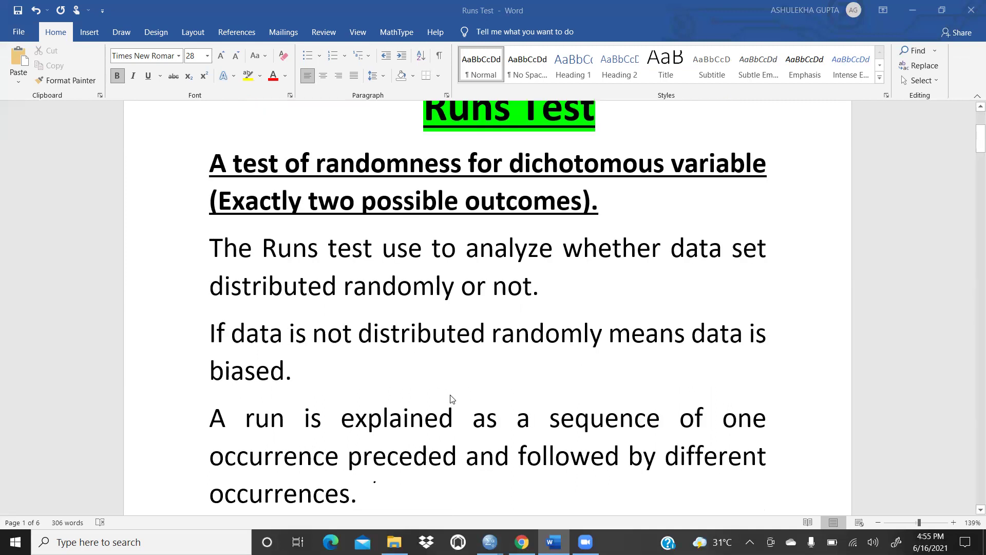
scroll(452, 399, "down", 1)
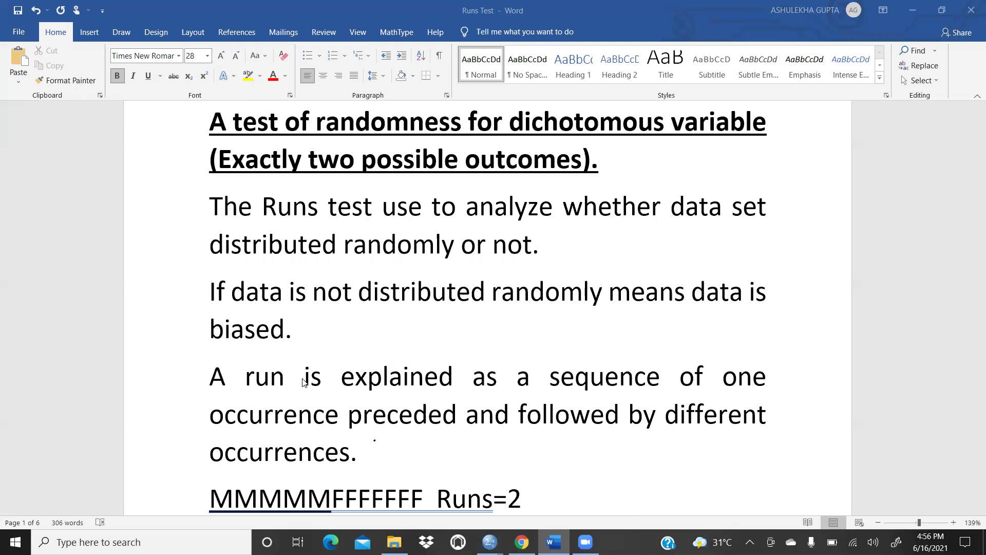
scroll(302, 381, "down", 3)
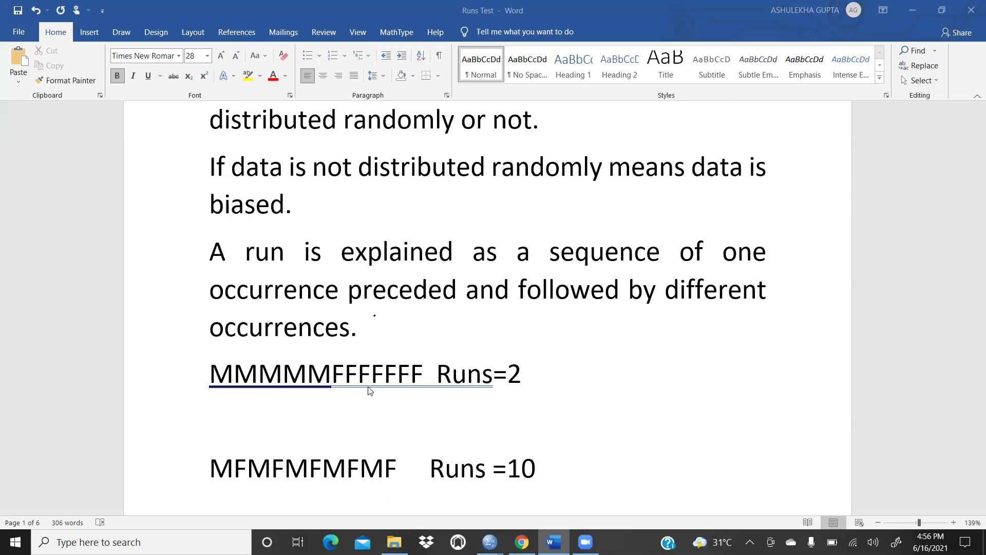
scroll(369, 391, "down", 2)
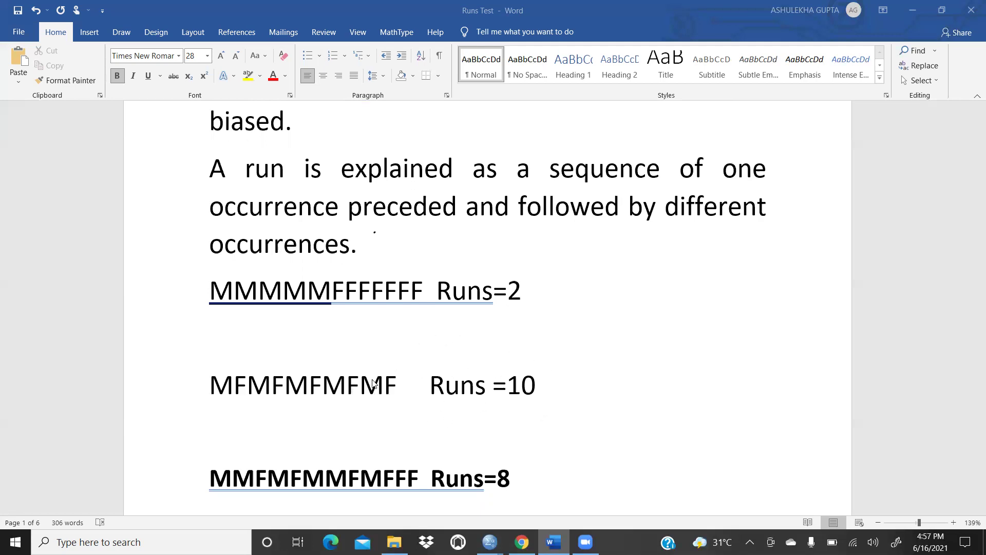
scroll(373, 383, "down", 1)
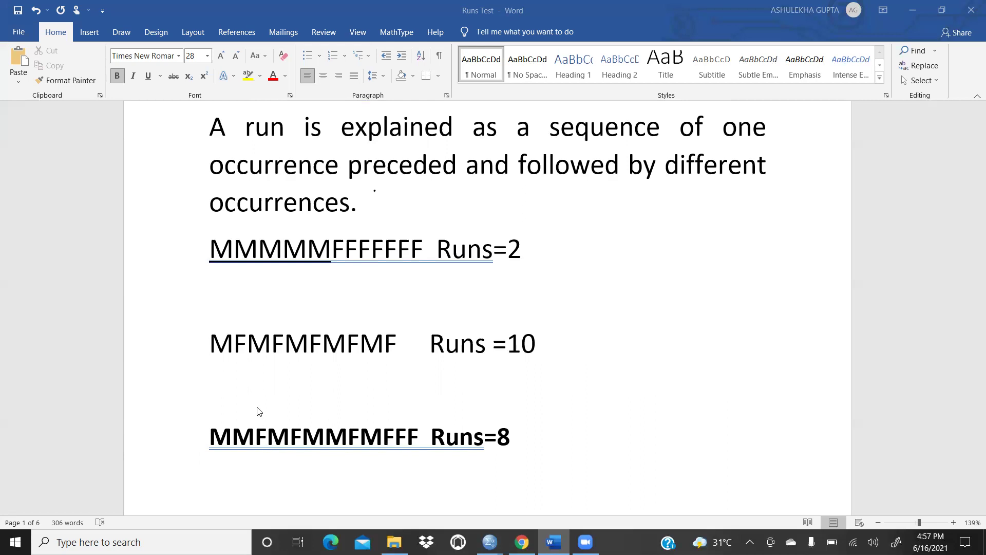
scroll(258, 416, "down", 1)
scroll(258, 416, "down", 2)
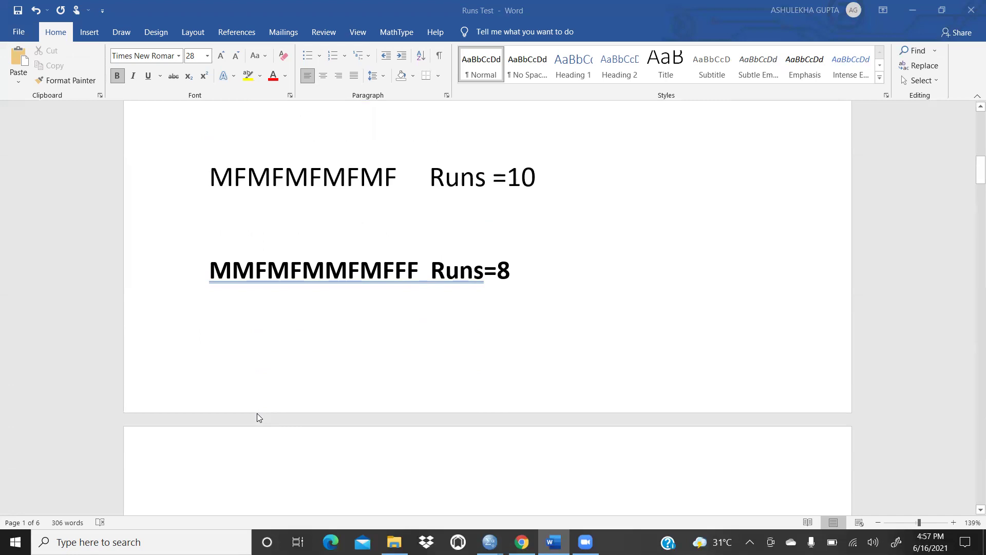
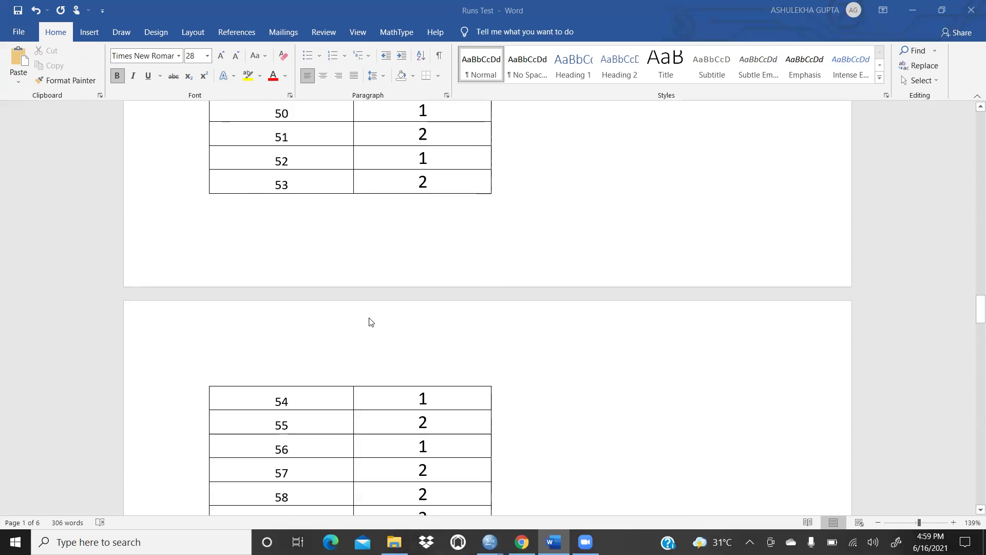
scroll(371, 322, "down", 1)
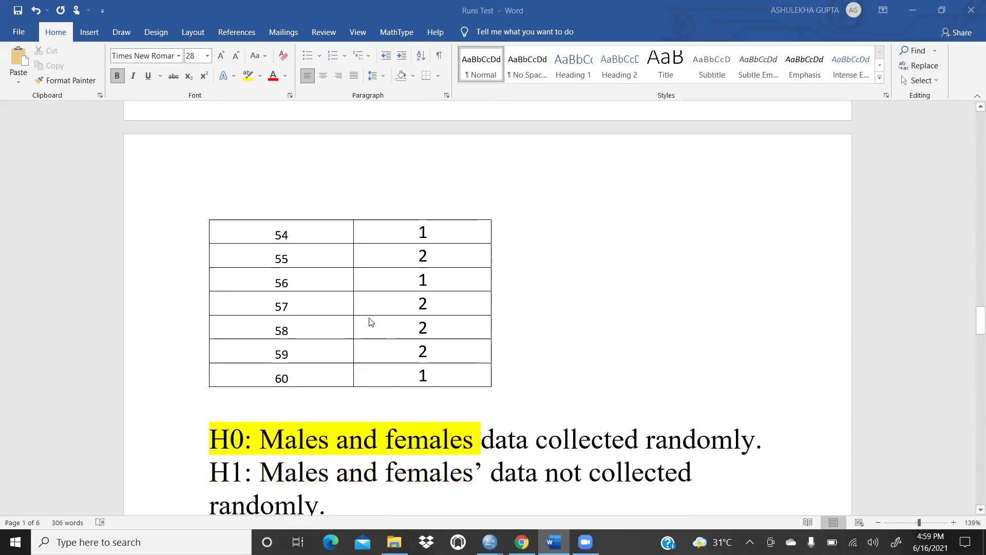
scroll(370, 322, "down", 1)
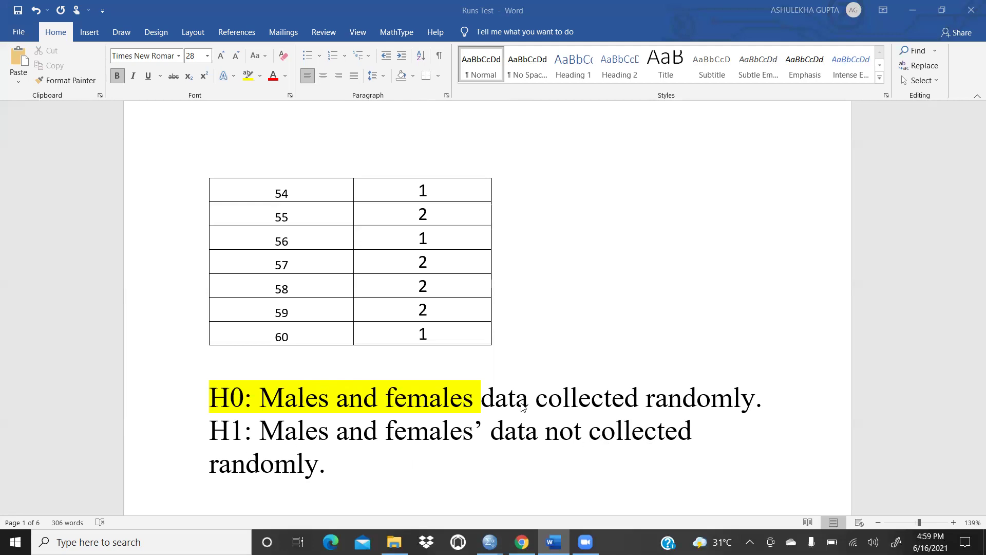
scroll(447, 297, "down", 1)
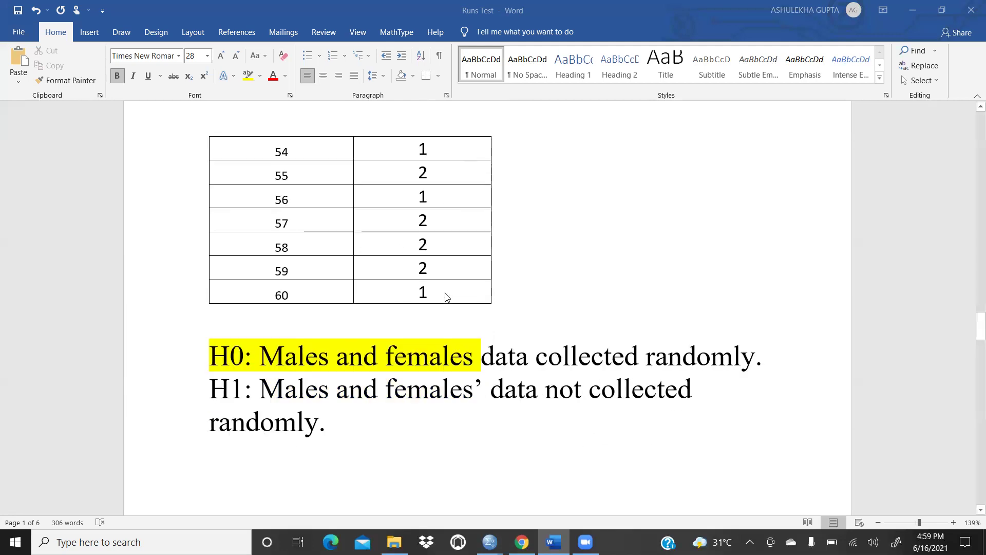
Step: Switch to the Runs Test.sav dataset in SPSS and look over its cases
mouse_move(489, 542)
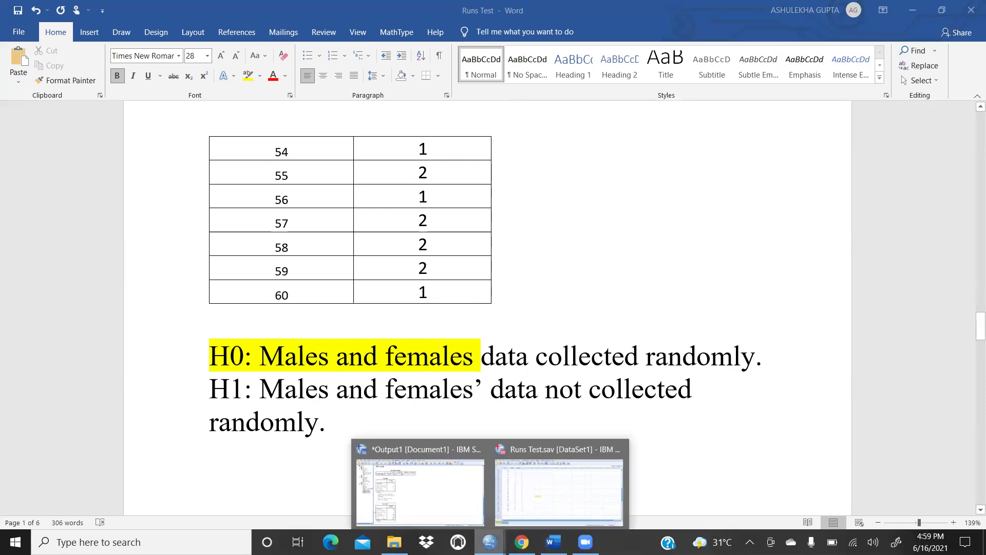
left_click(560, 511)
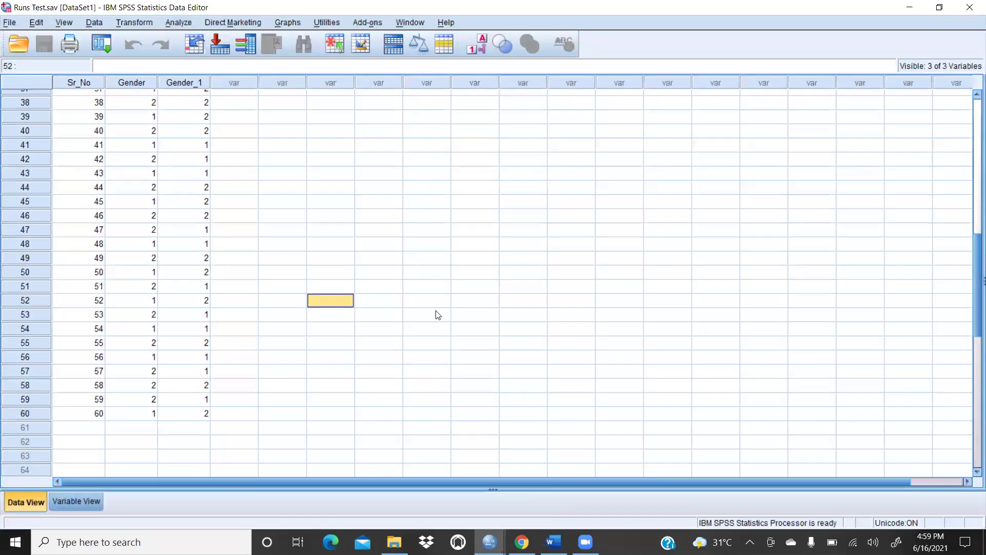
scroll(436, 313, "up", 12)
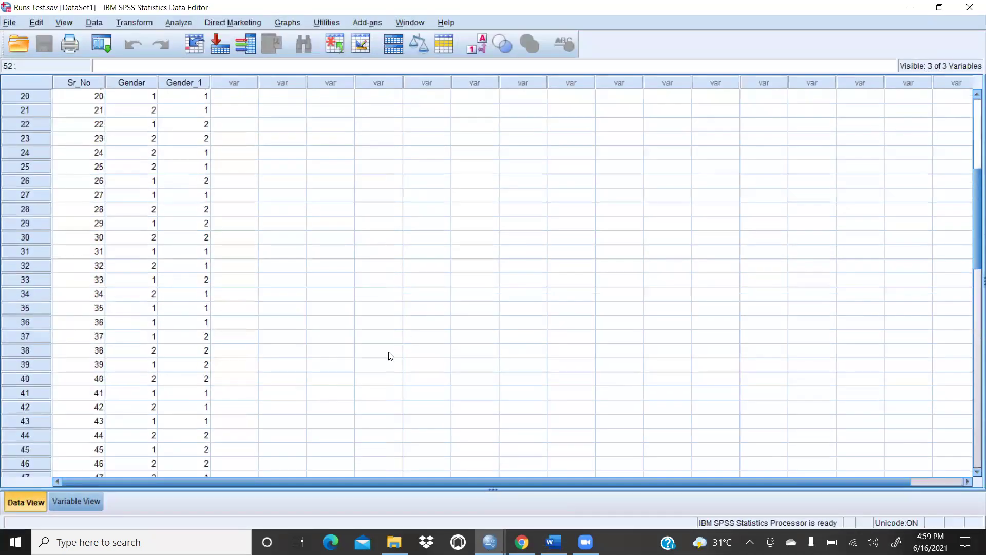
Step: Check the Gender variable's value labels in its definition, and choose Ordinal as its measurement level
left_click(70, 508)
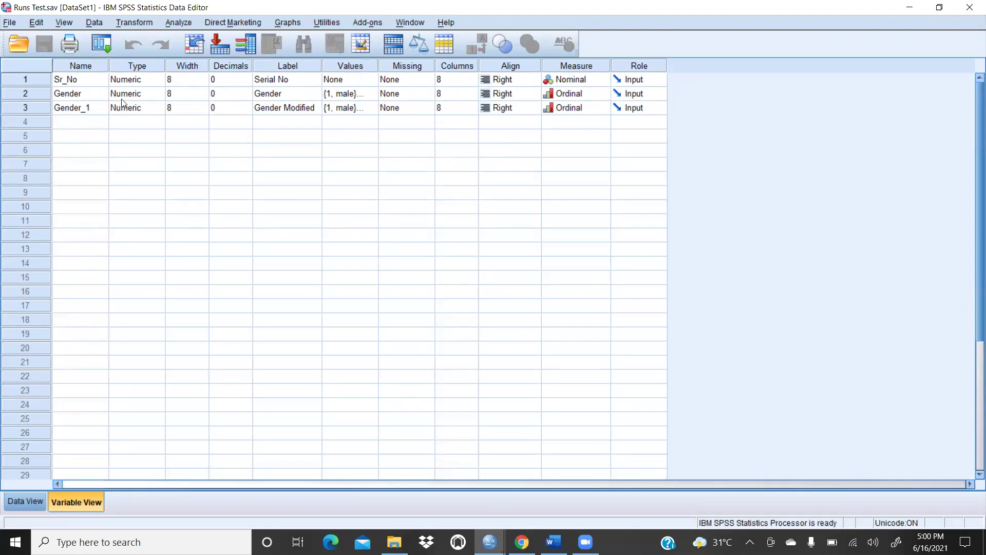
left_click(349, 95)
left_click(371, 94)
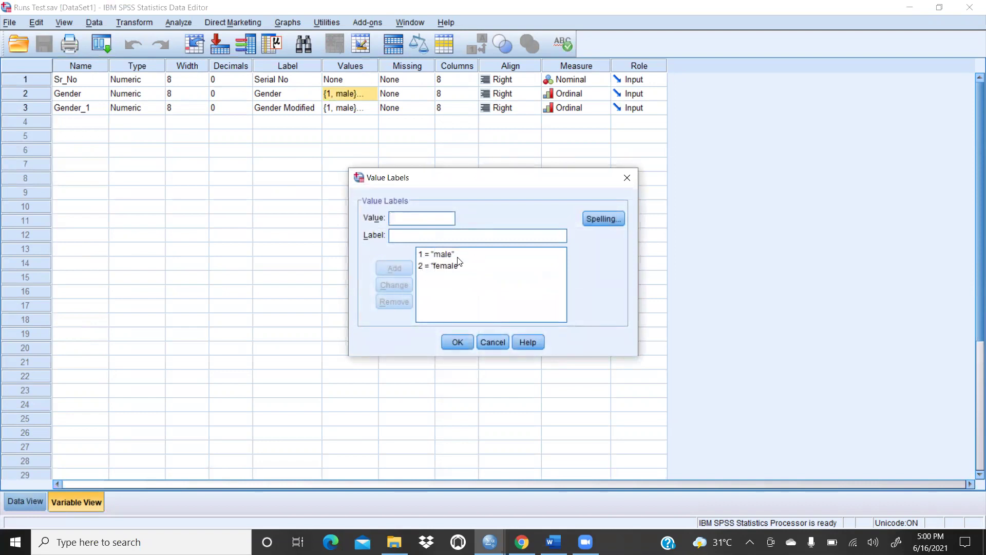
left_click(626, 180)
left_click(583, 96)
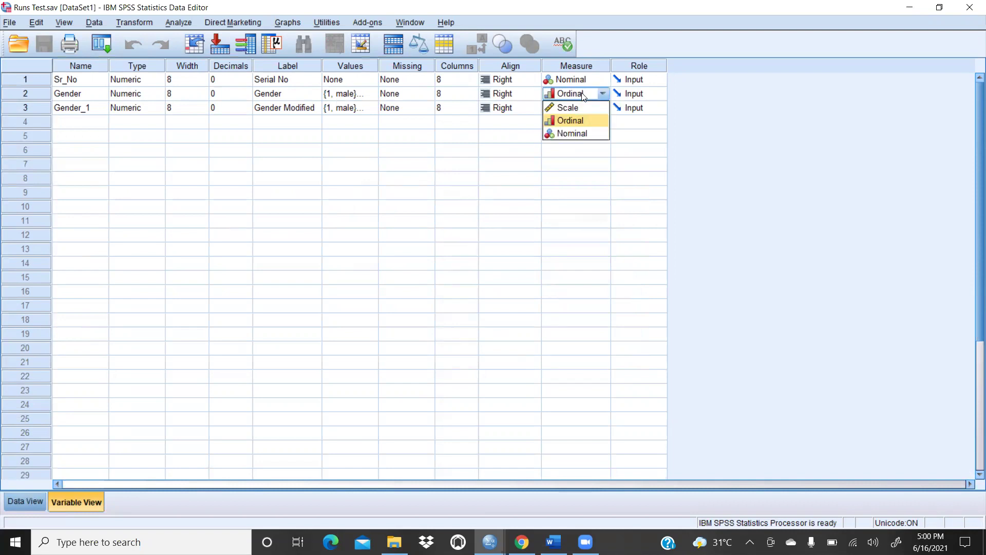
left_click(575, 121)
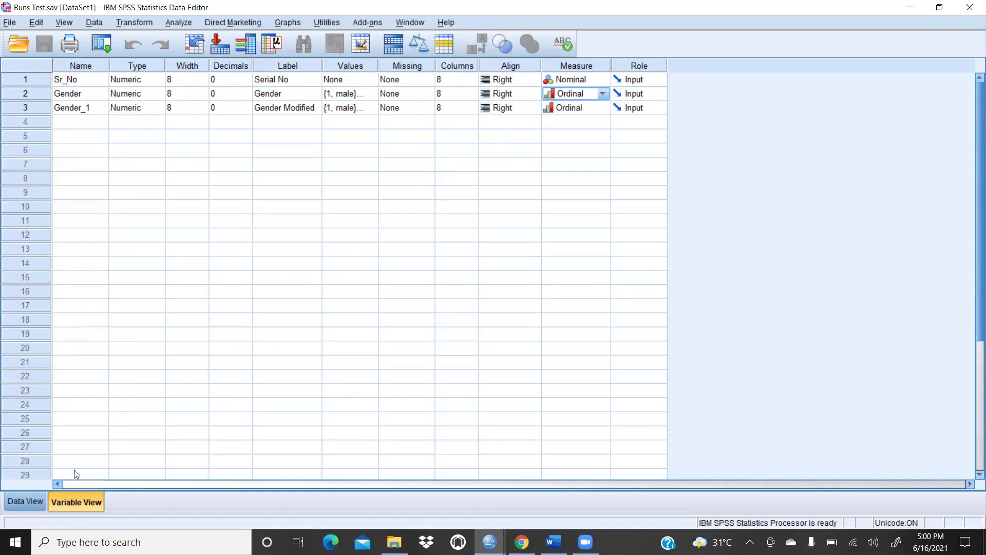
Step: Review the Gender and Gender_1 data values from the first case through the last
left_click(26, 501)
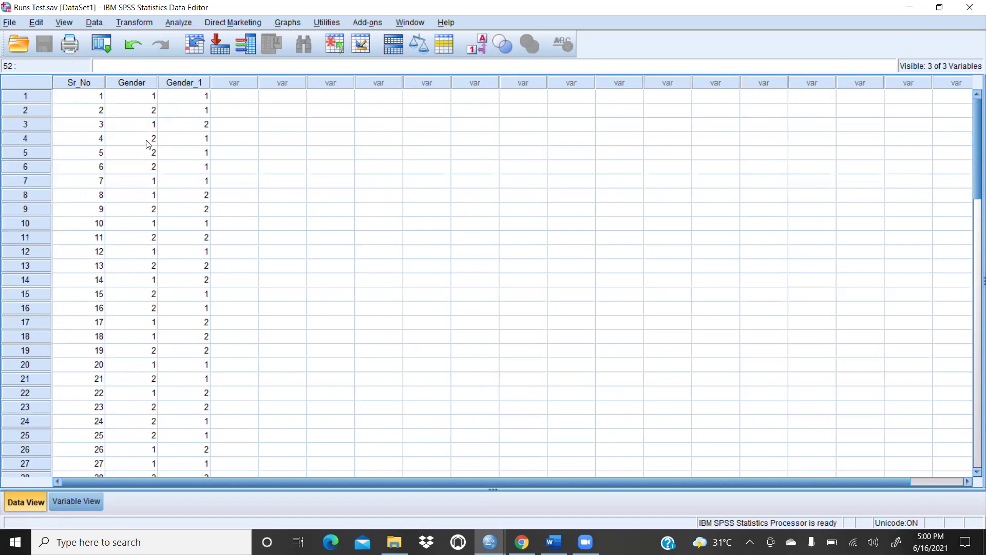
scroll(128, 316, "down", 2)
scroll(128, 314, "down", 12)
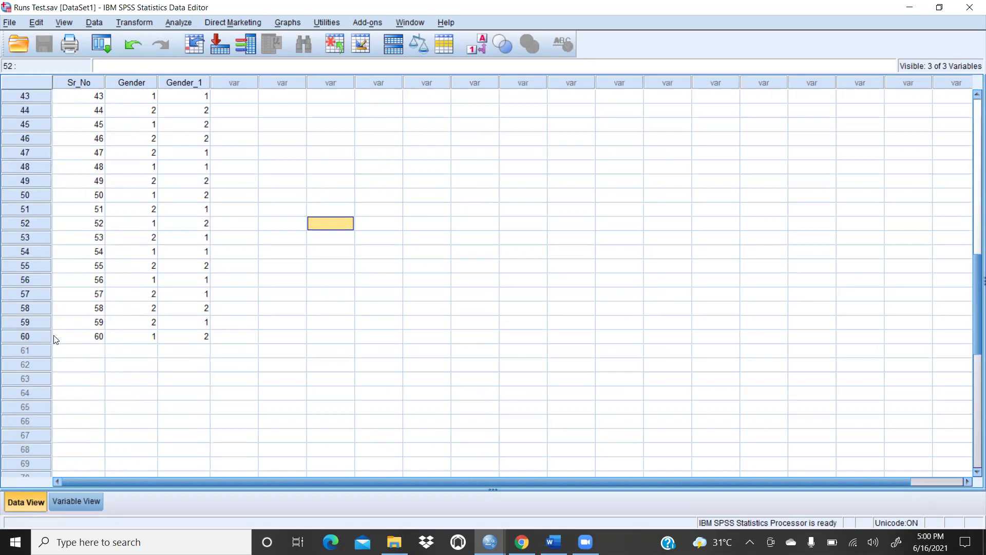
scroll(234, 293, "up", 9)
scroll(231, 292, "up", 5)
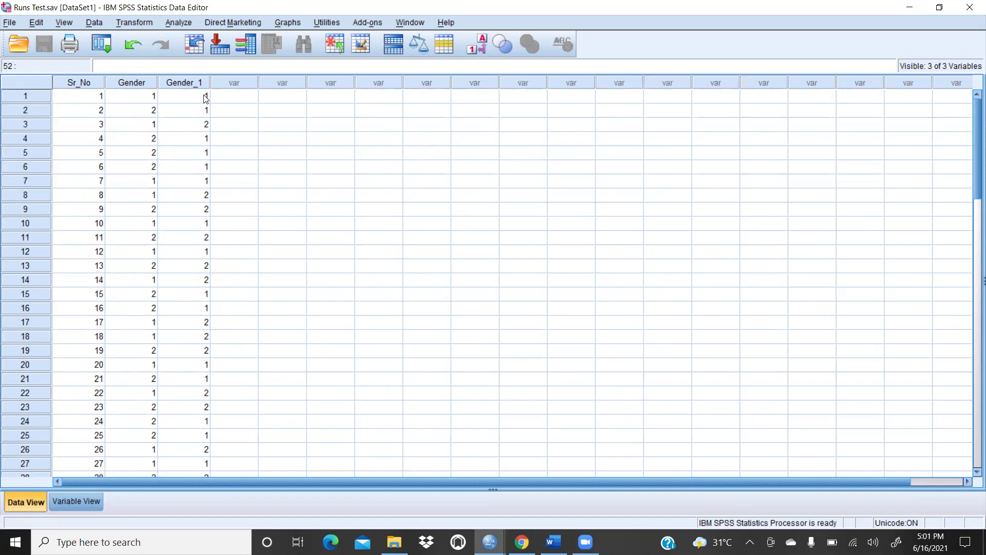
Step: Open the legacy nonparametric Runs test and reset its settings to the defaults
left_click(179, 23)
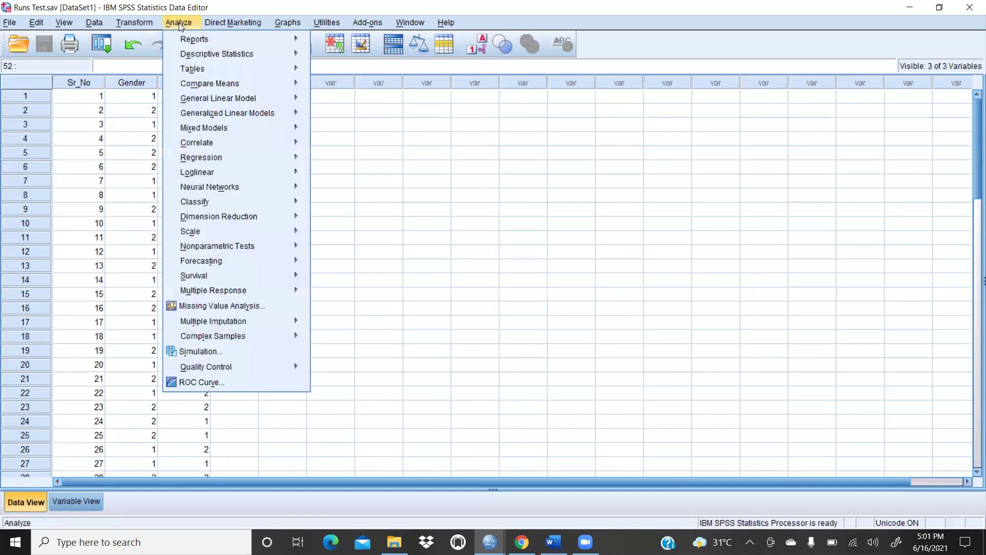
mouse_move(212, 247)
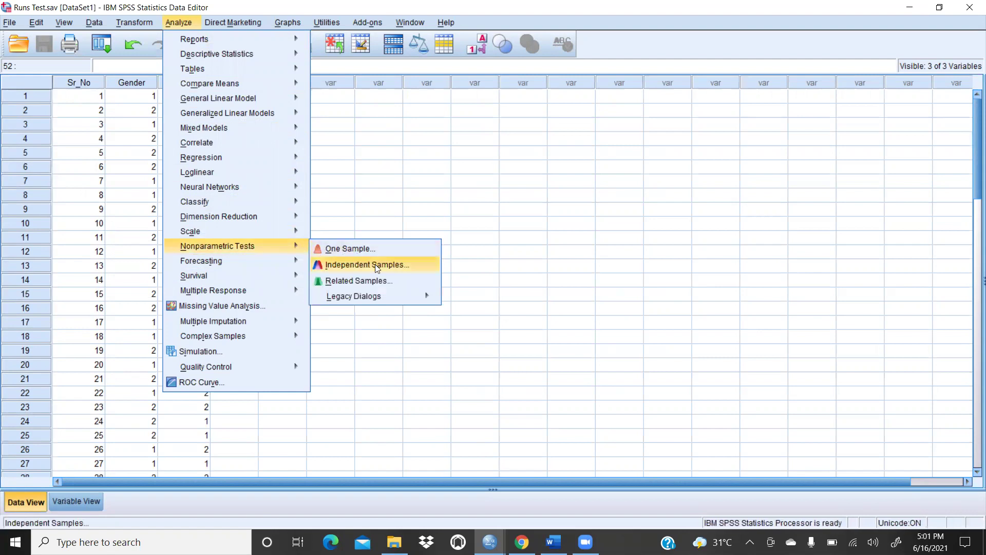
mouse_move(378, 301)
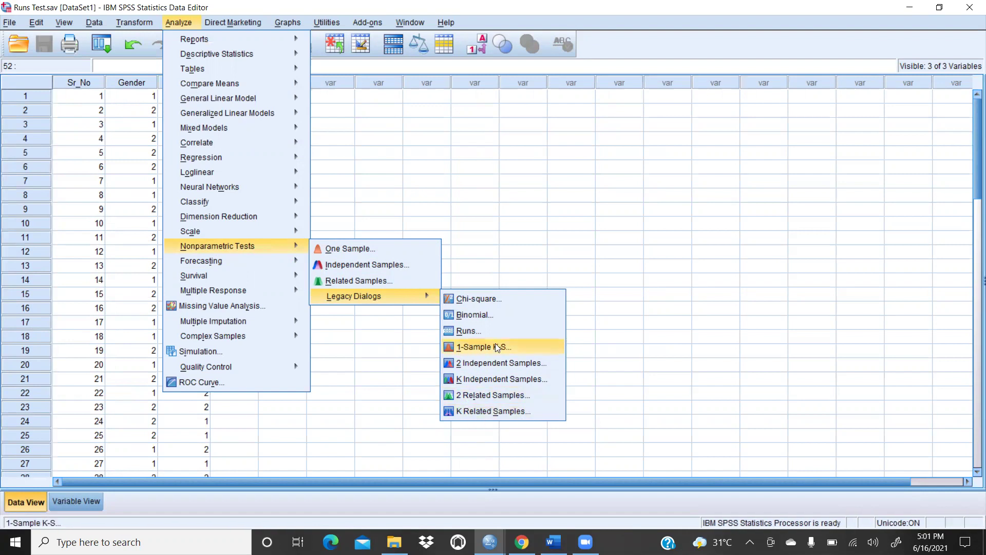
left_click(467, 330)
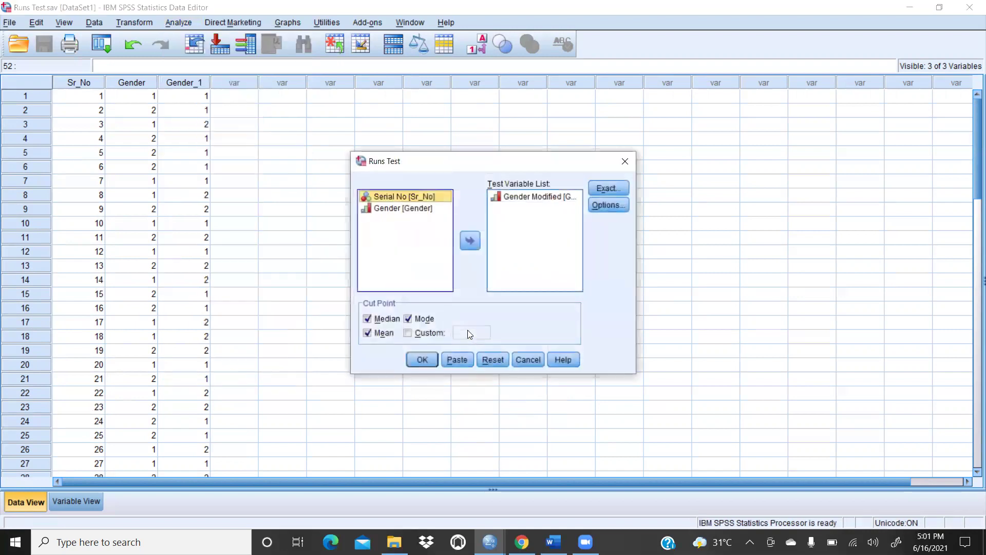
left_click(492, 359)
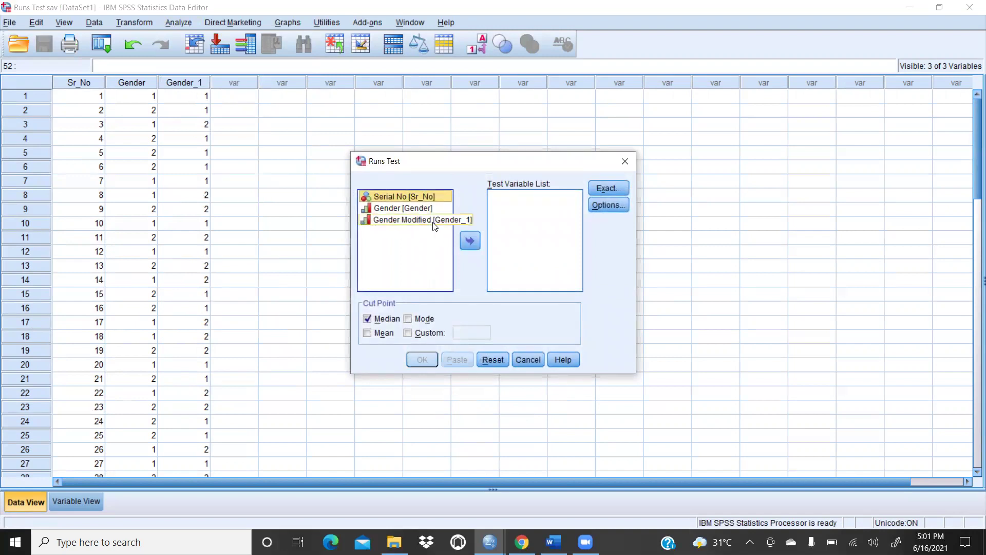
Step: Make Gender the test variable and add mode, mean and a custom value of 1.5 to the median cut point
left_click(384, 209)
left_click(470, 240)
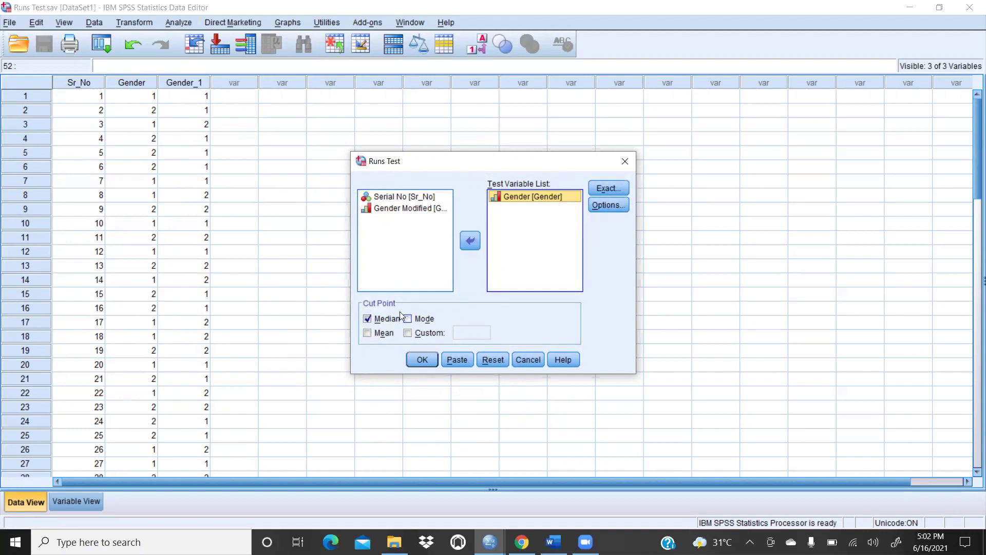
left_click(419, 318)
left_click(375, 333)
left_click(430, 333)
left_click(459, 331)
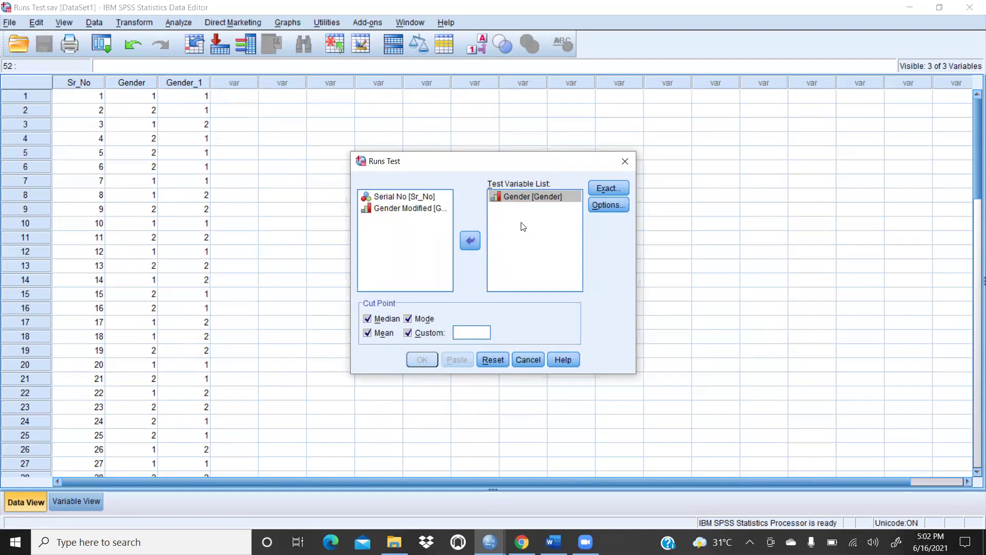
type("1.5")
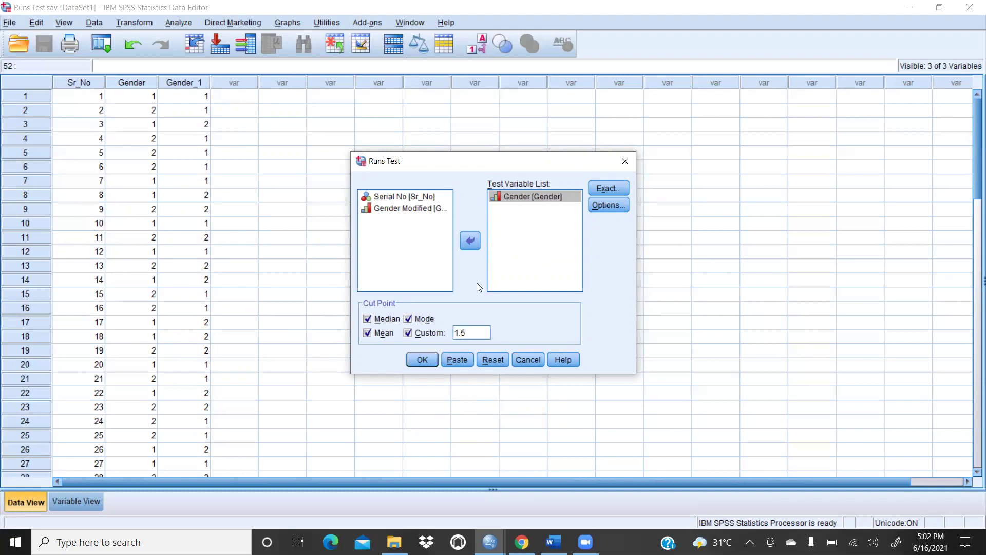
Step: Include descriptive statistics in the Runs test options and run the analysis
left_click(600, 207)
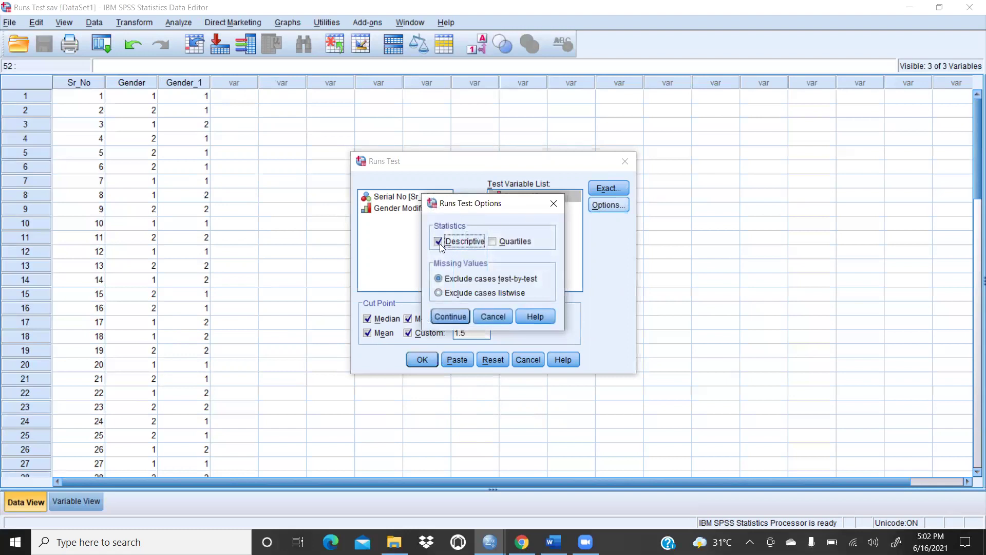
left_click(452, 315)
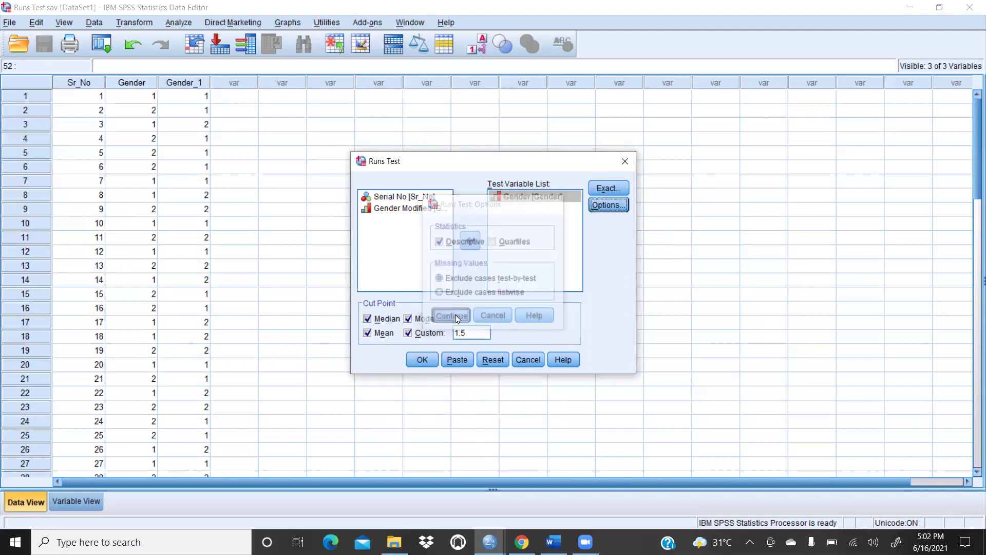
left_click(422, 361)
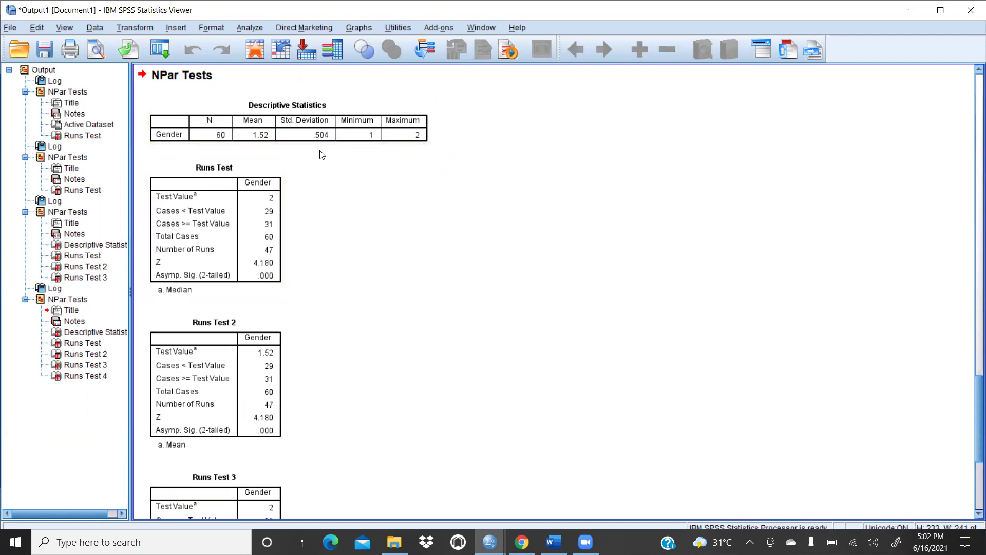
Step: Examine the descriptive statistics and the four Gender runs test tables for the median, mean, mode and user-specified cut points
scroll(590, 265, "up", 2)
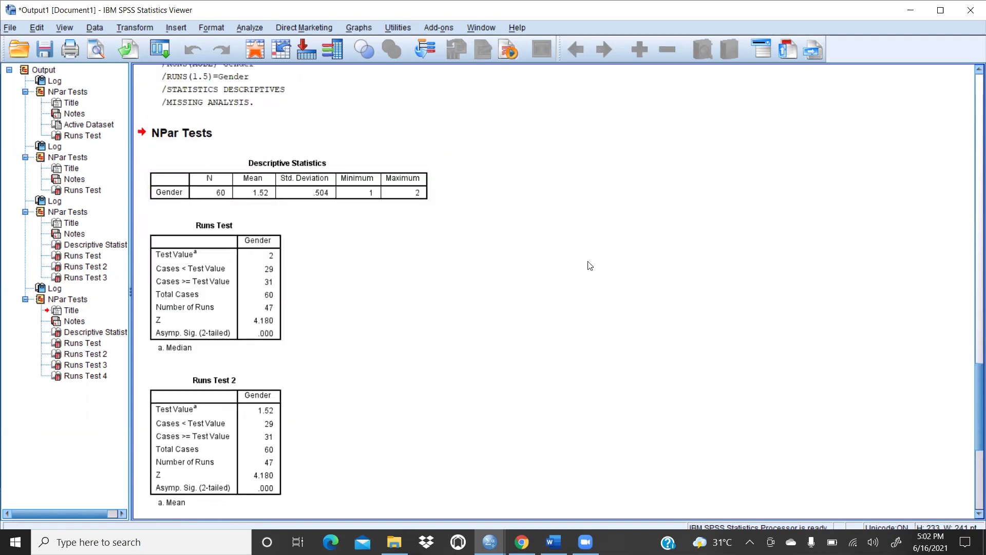
scroll(596, 282, "down", 2)
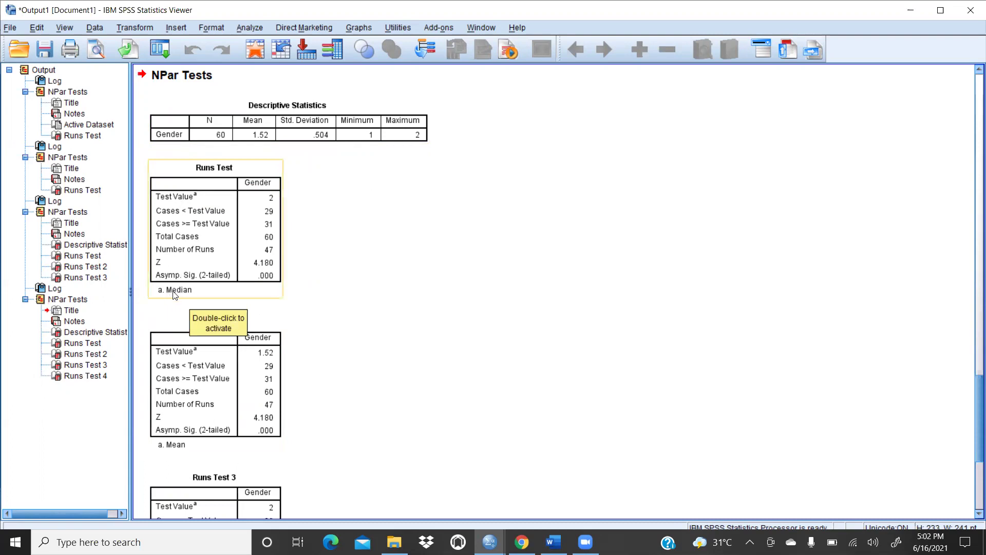
scroll(175, 294, "down", 3)
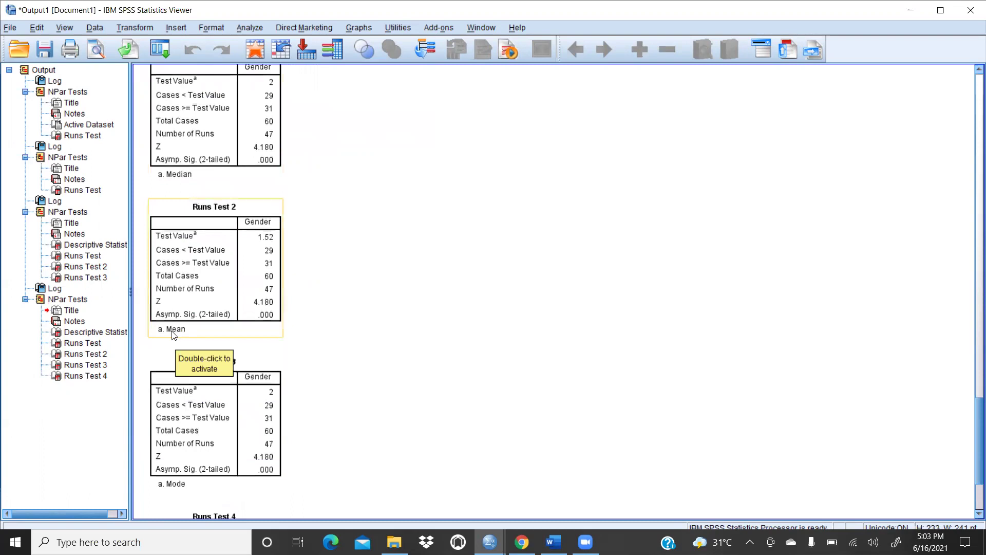
scroll(174, 335, "down", 1)
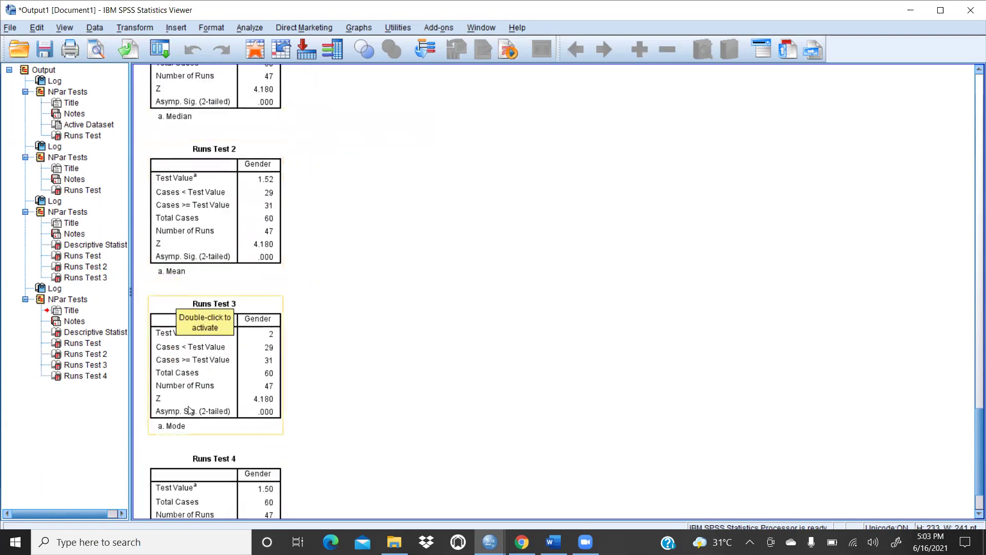
scroll(181, 434, "down", 2)
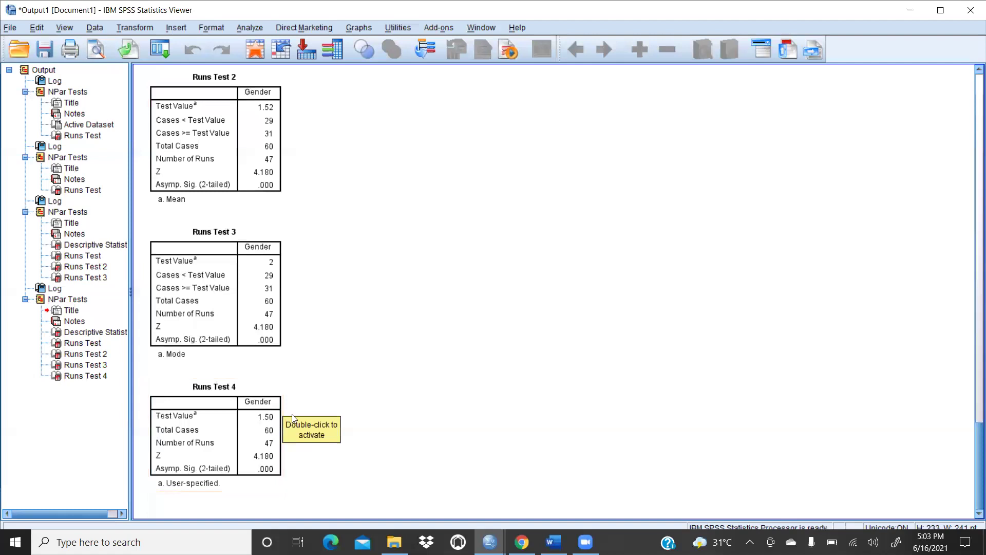
scroll(344, 375, "up", 6)
scroll(343, 375, "down", 6)
scroll(344, 375, "up", 9)
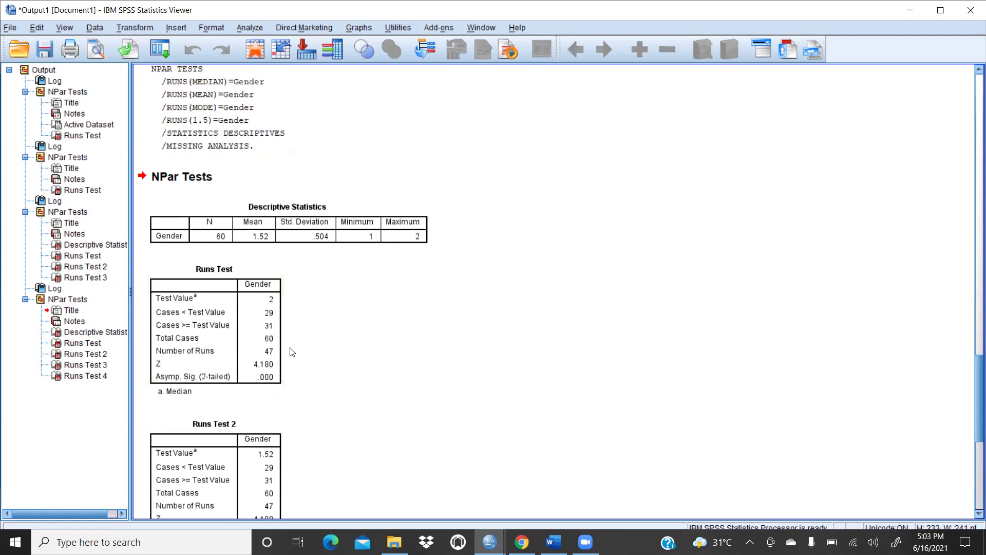
scroll(330, 355, "down", 1)
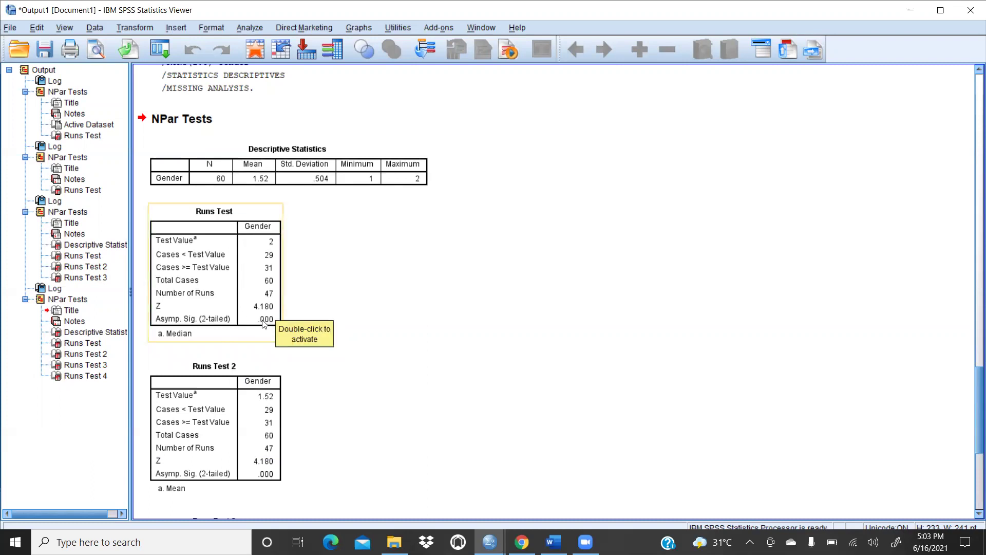
Step: Switch to the Runs Test document in Word and compare the first output table's significance value with hypotheses H0 and H1
left_click(553, 541)
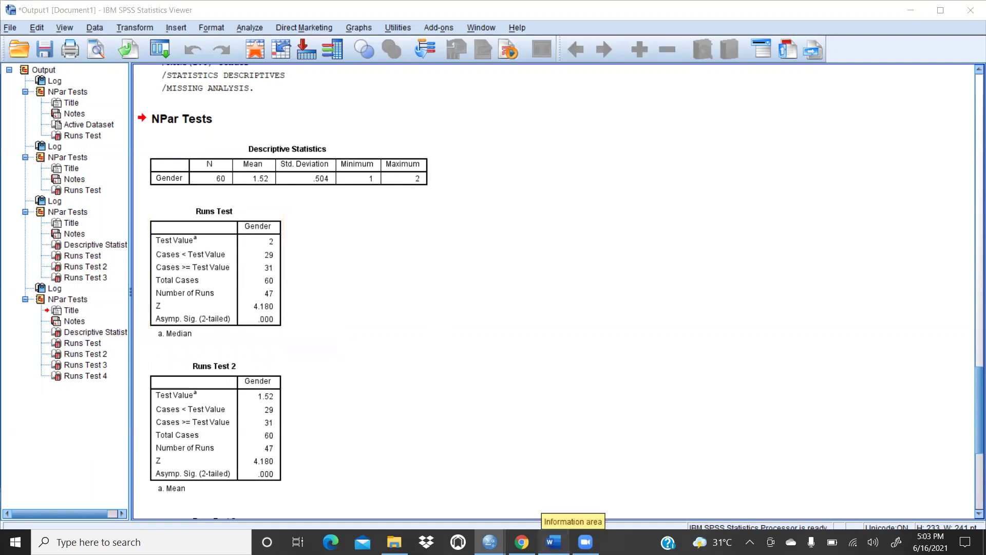
scroll(469, 376, "down", 10)
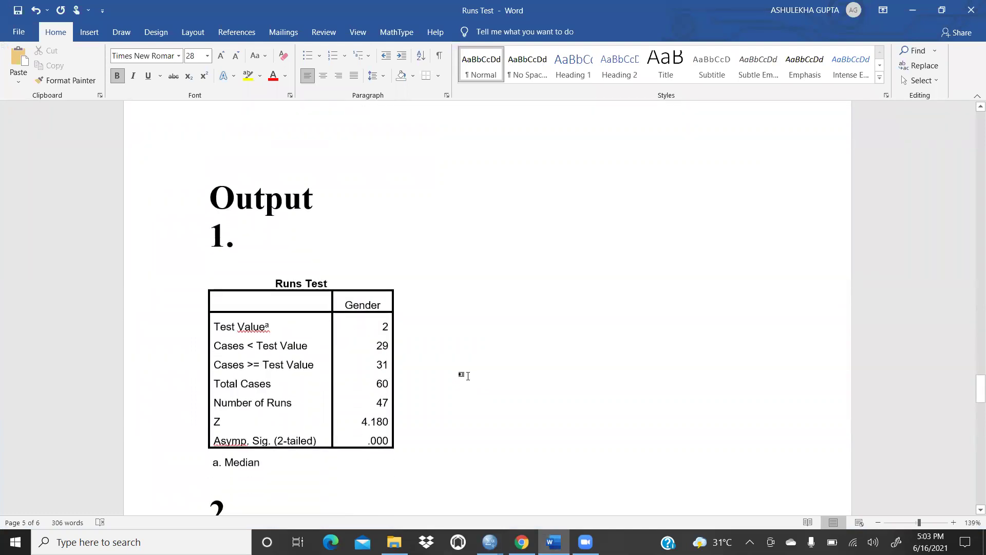
scroll(467, 376, "down", 3)
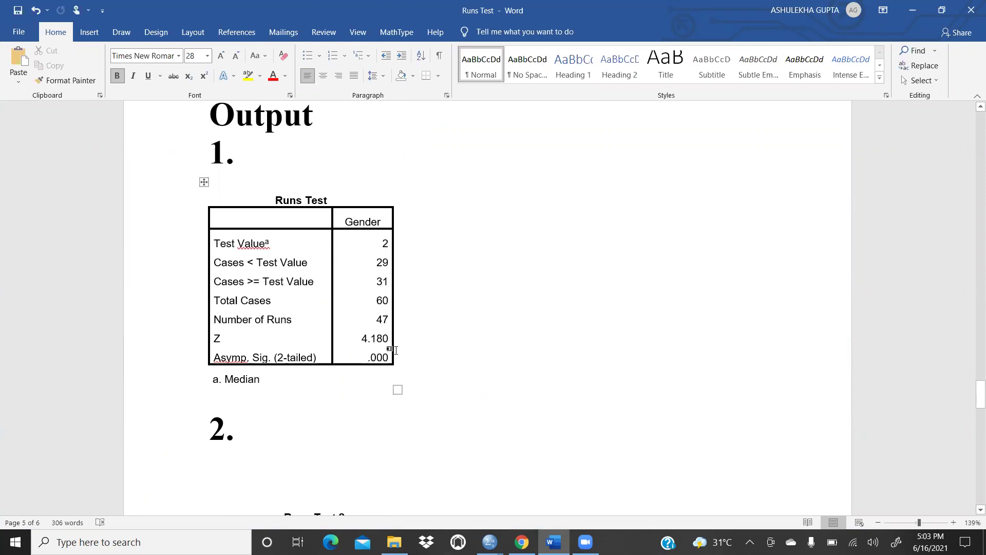
left_click_drag(364, 356, 394, 355)
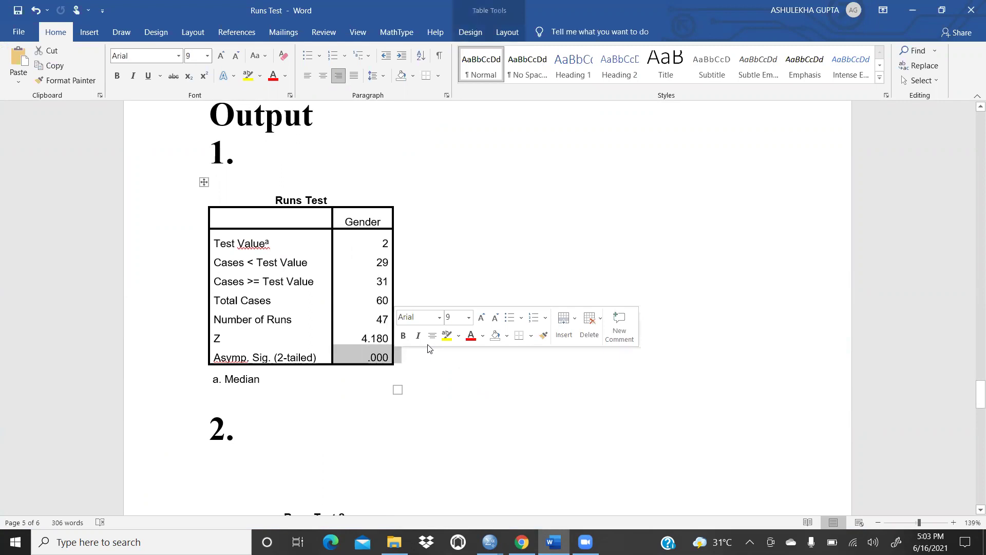
scroll(421, 362, "up", 15)
scroll(423, 365, "up", 6)
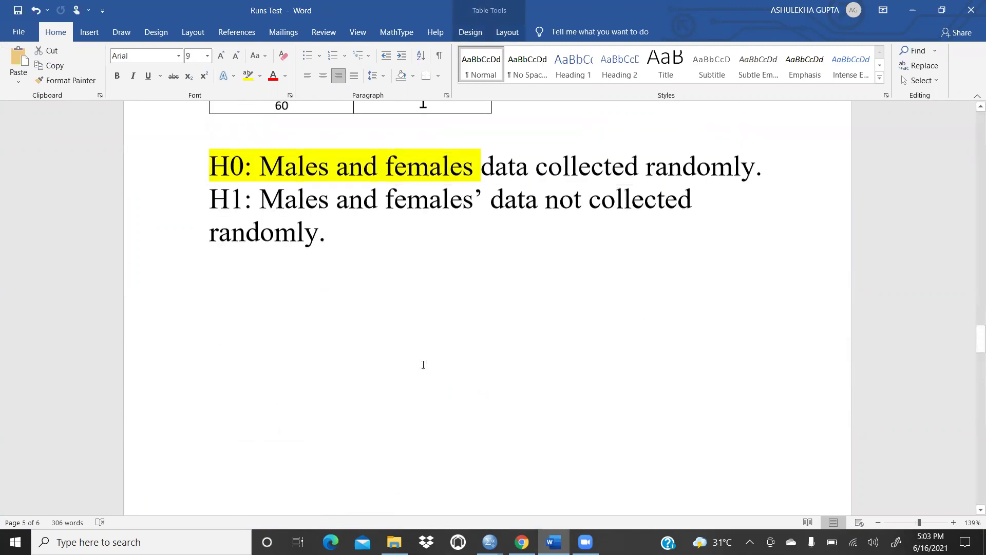
left_click_drag(210, 221, 279, 222)
left_click_drag(210, 189, 765, 207)
left_click_drag(209, 222, 475, 255)
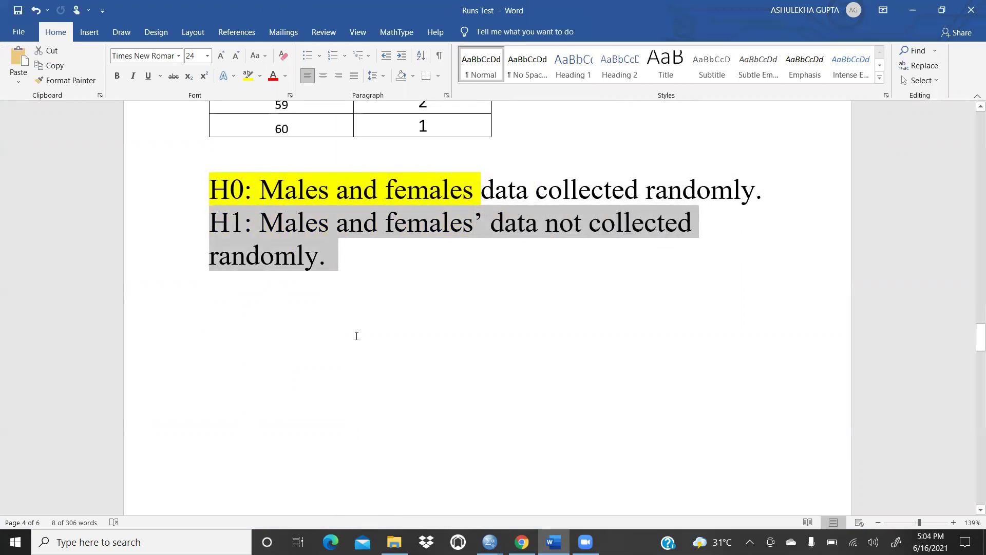
scroll(356, 336, "down", 10)
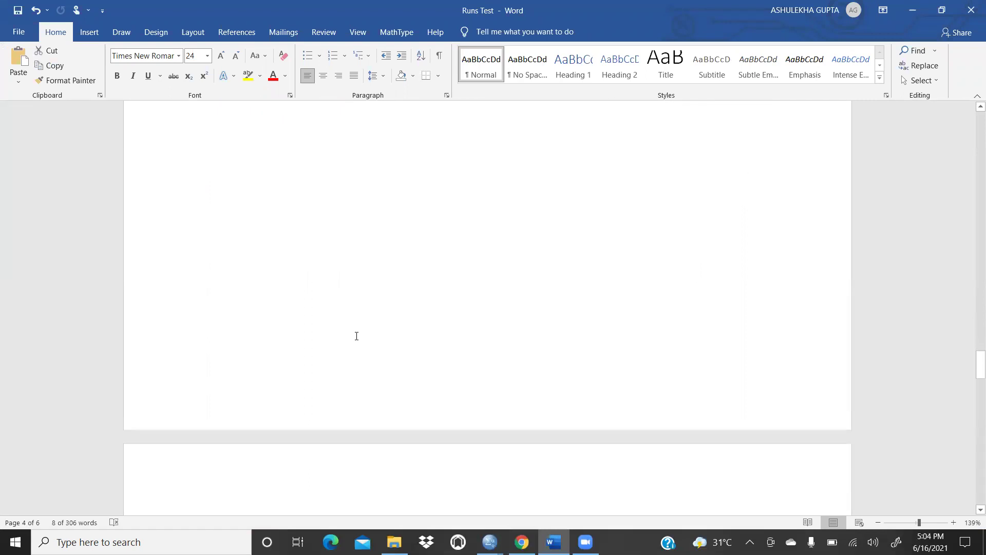
scroll(344, 340, "down", 5)
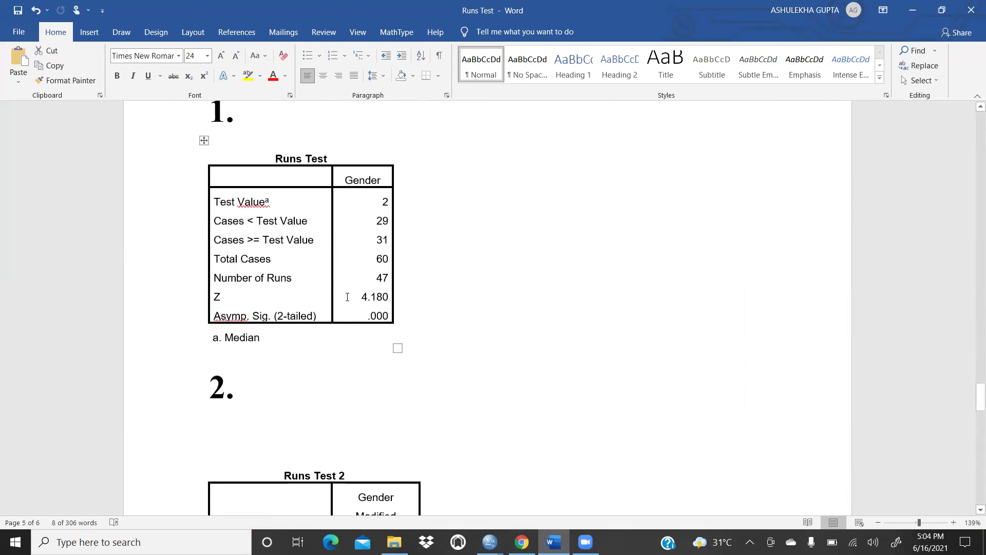
Step: Add the list item "Alternate Hypothesis is accepted" below "Null Hypothesis Rejected" in the first Interpretation section
scroll(347, 296, "down", 17)
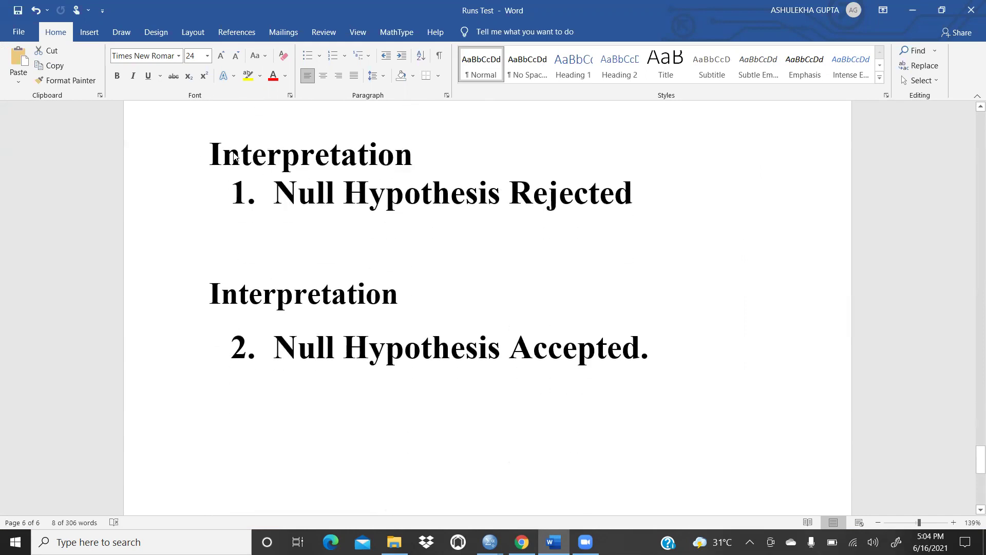
triple_click(233, 155)
left_click_drag(277, 189, 607, 203)
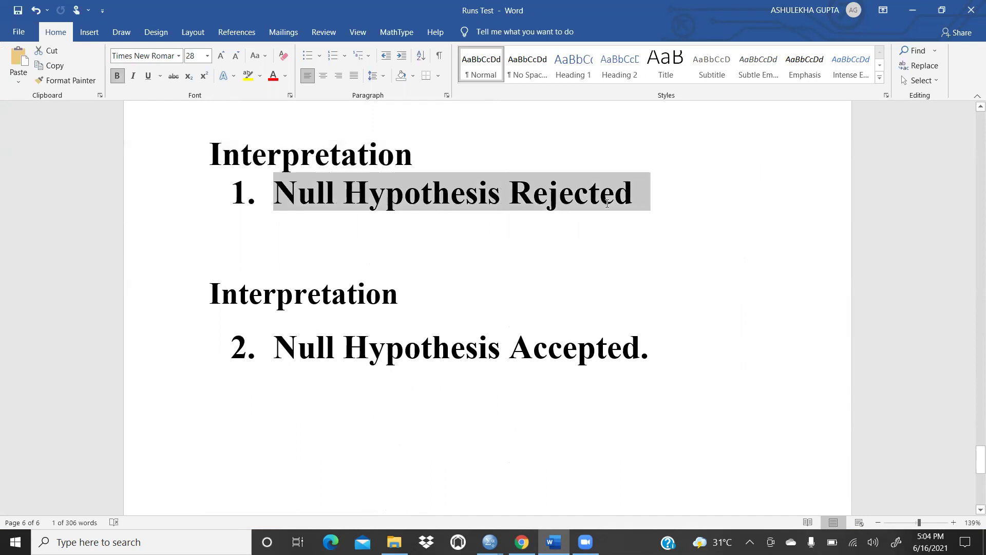
left_click(664, 197)
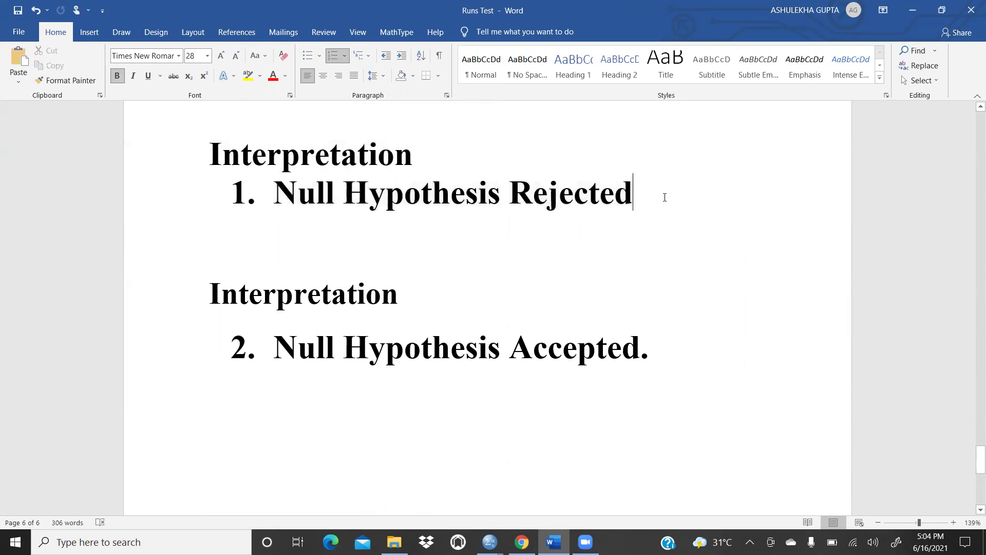
key("Return")
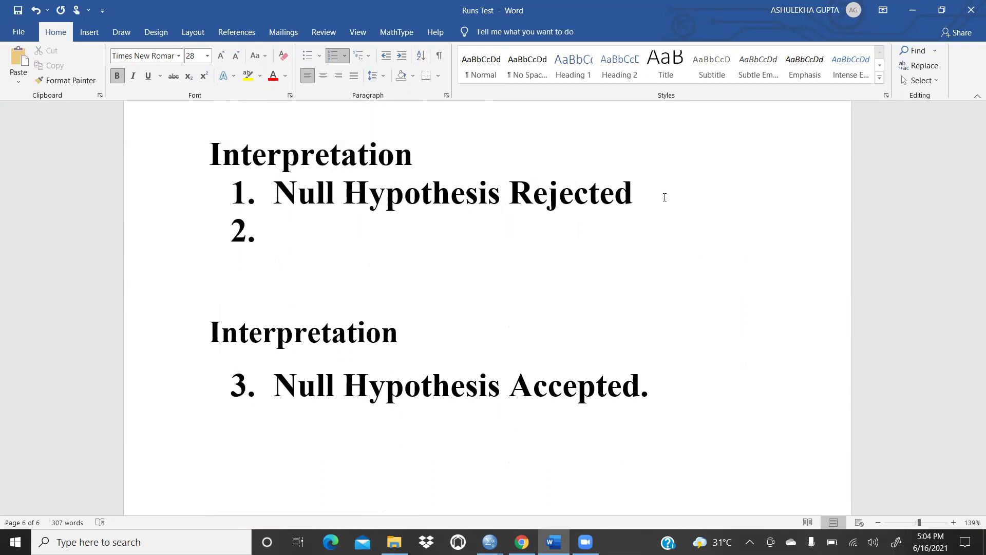
type("Alternate ")
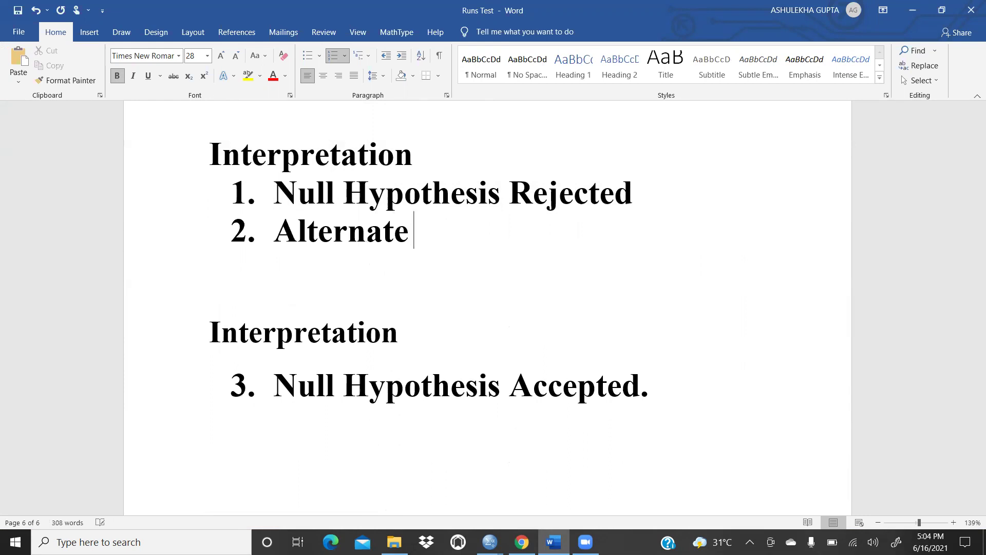
type("Hypoth")
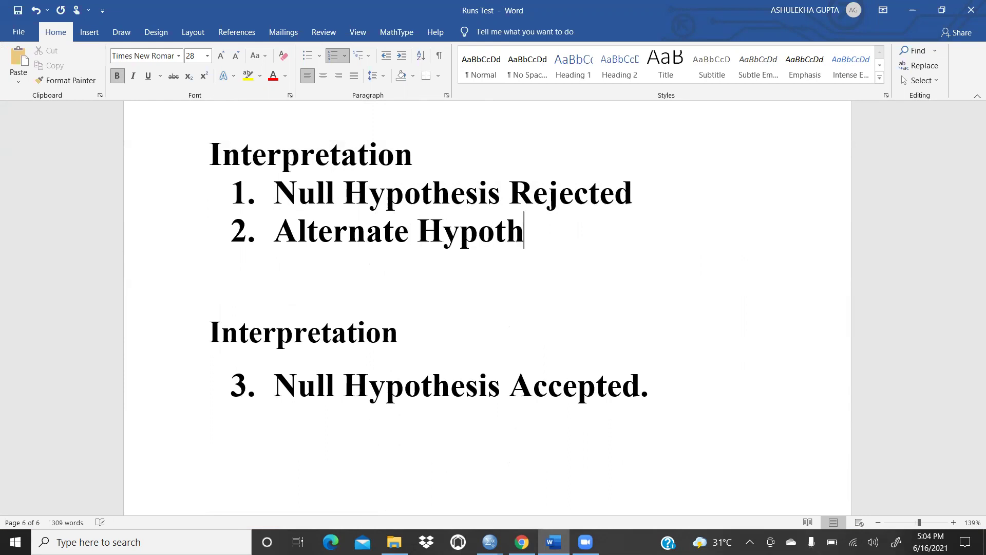
type("esis i")
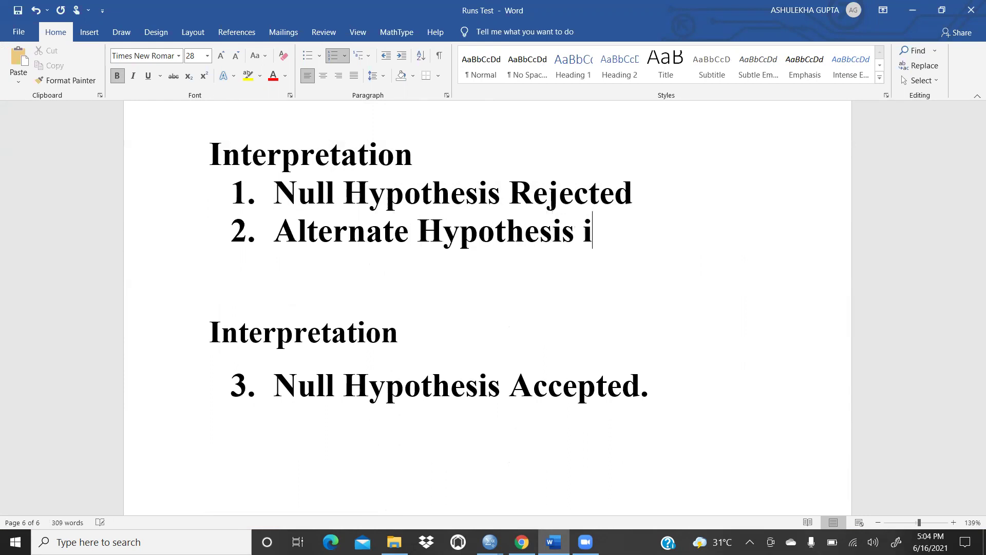
type("s accepted")
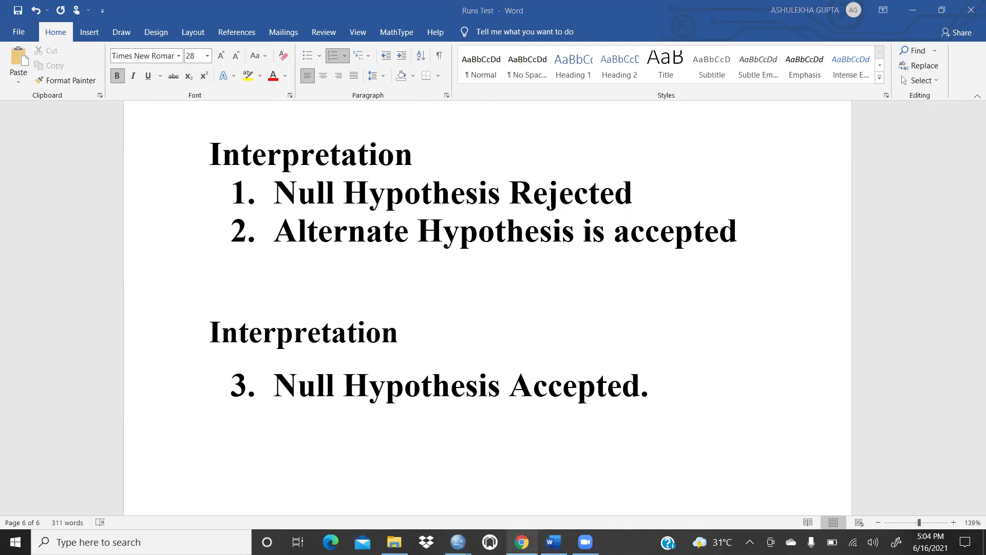
Step: Switch to the Runs Test.sav data in SPSS, open the legacy nonparametric Runs test and restore its default settings
mouse_move(458, 542)
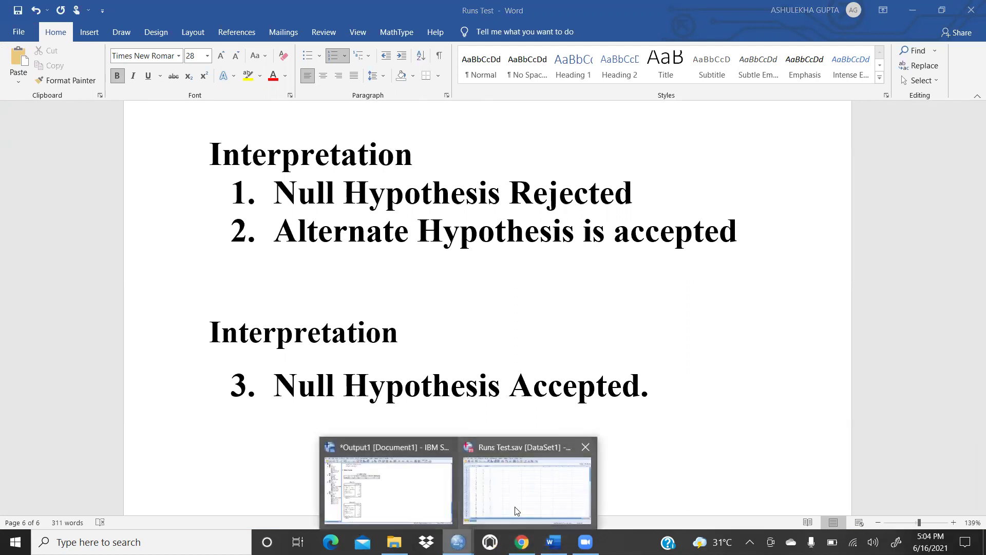
left_click(527, 491)
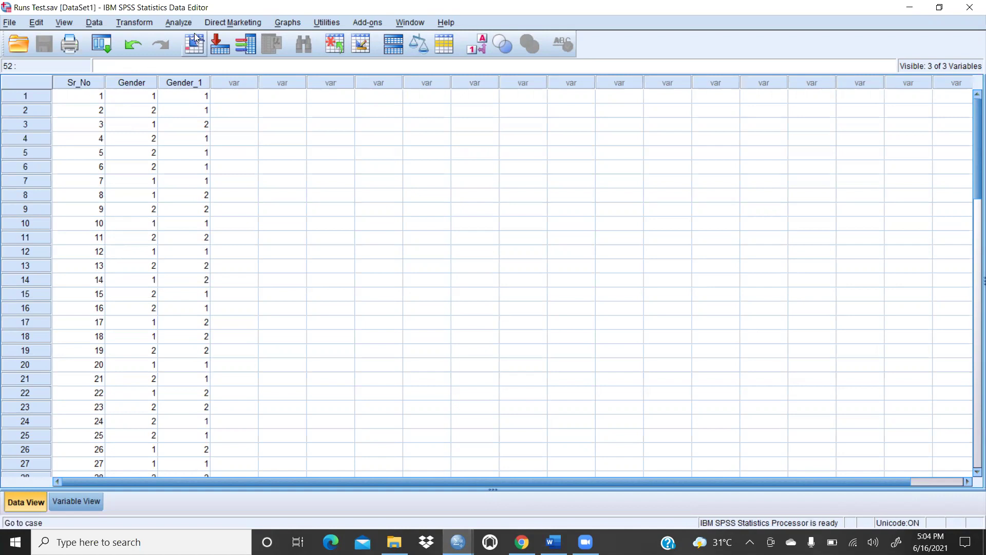
left_click(179, 23)
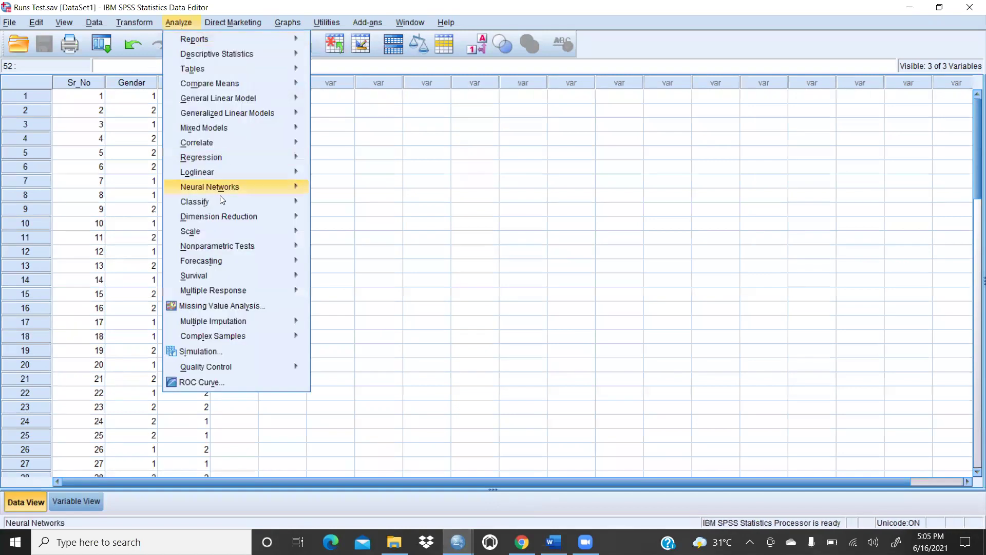
mouse_move(226, 251)
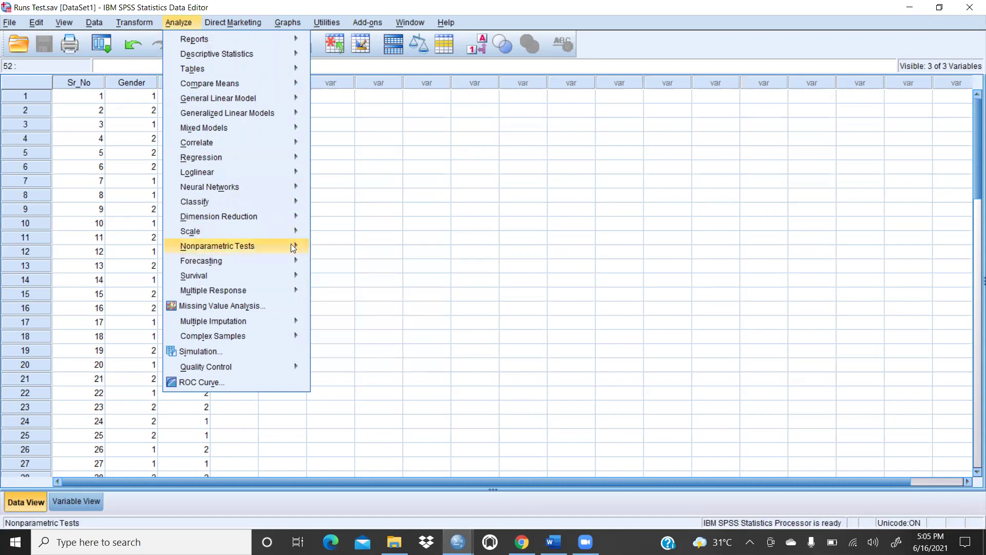
mouse_move(292, 248)
mouse_move(385, 296)
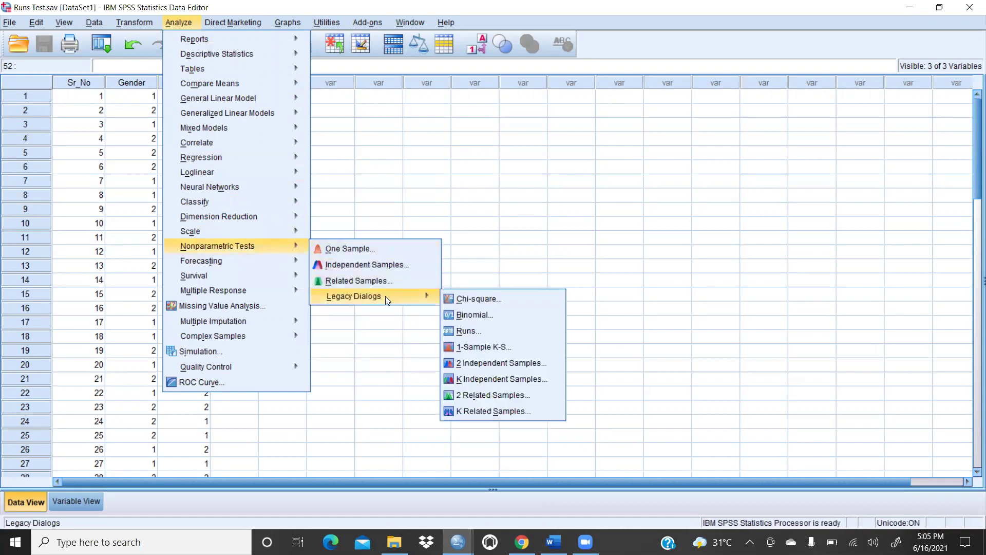
left_click(474, 331)
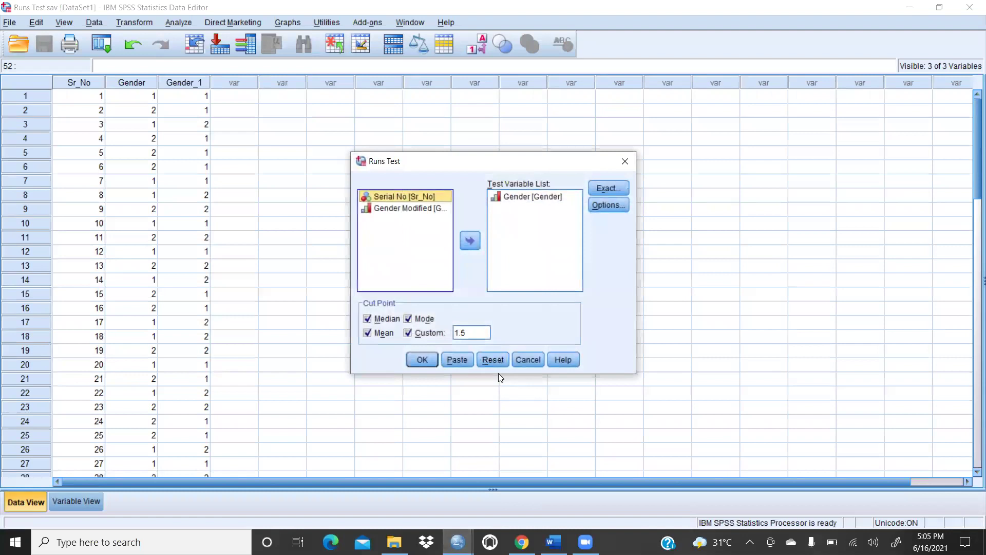
left_click(497, 358)
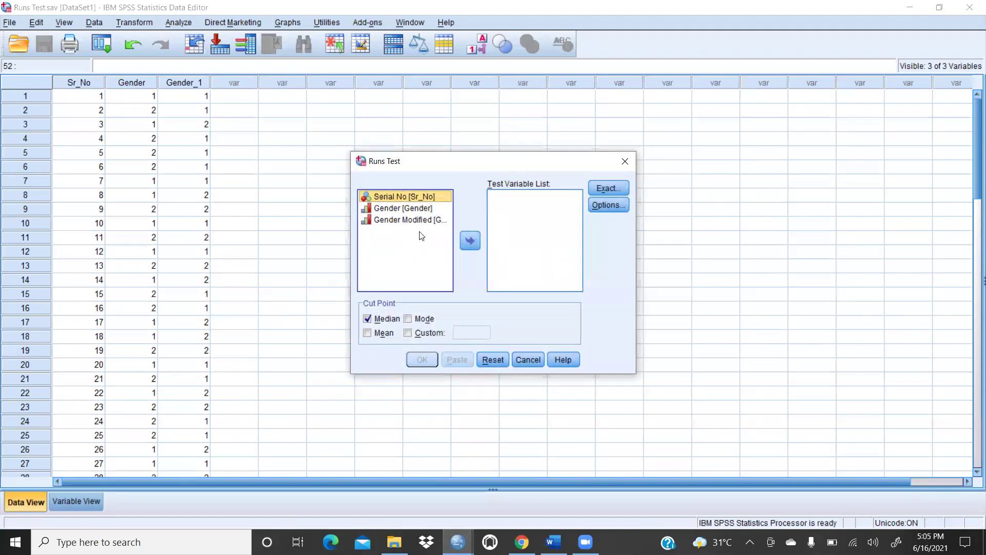
Step: Make Gender Modified the test variable and add mode, mean and a custom value of 1.5 to the median cut point
left_click(390, 221)
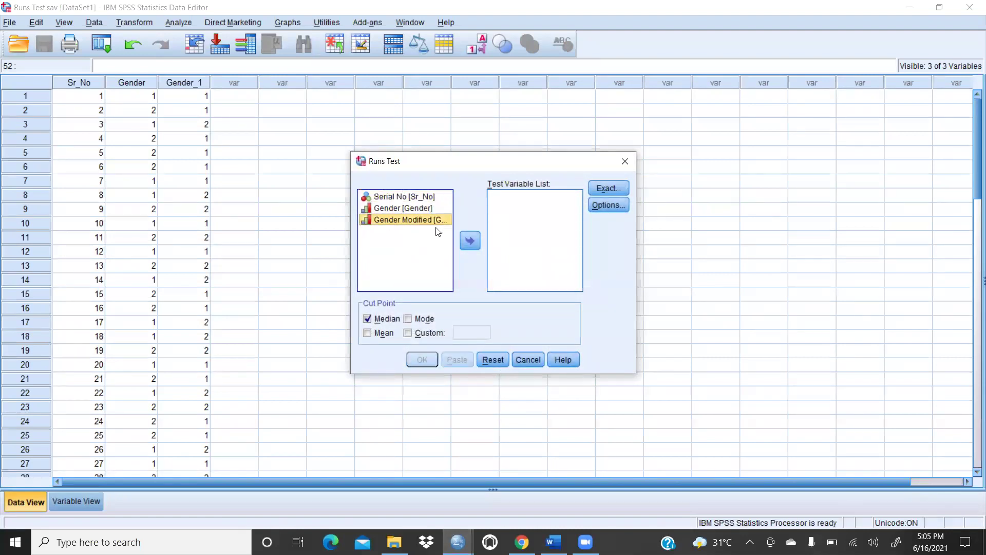
left_click(465, 241)
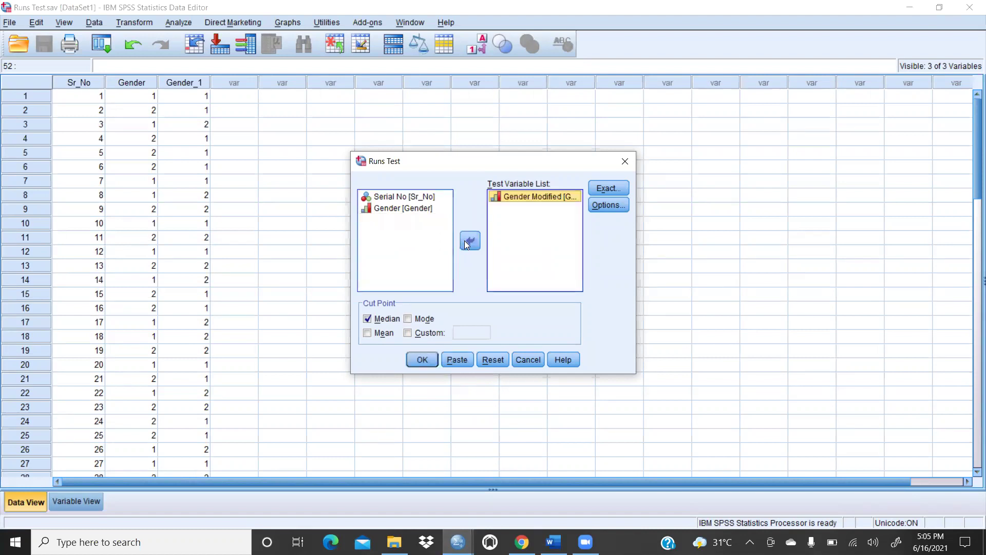
left_click(409, 318)
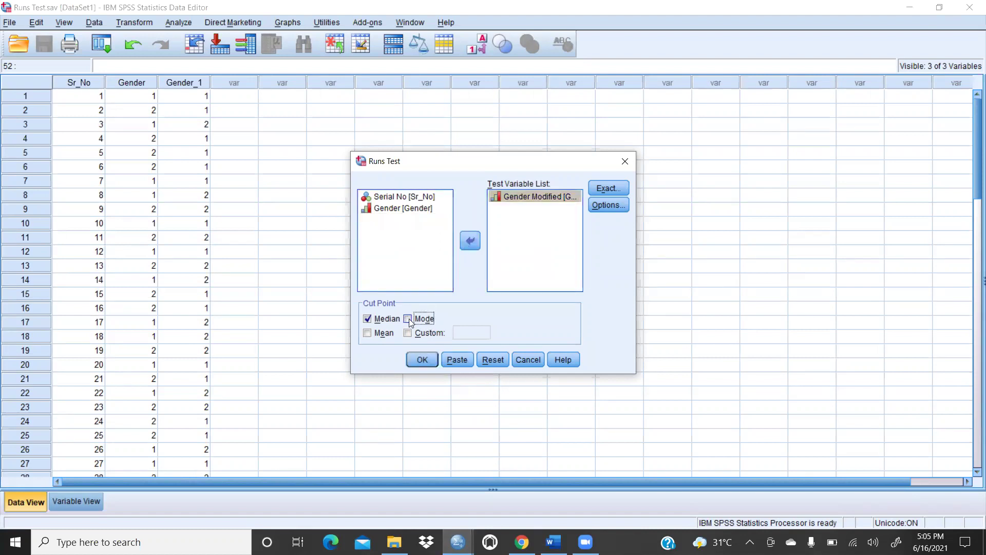
left_click(366, 333)
left_click(409, 333)
left_click(463, 329)
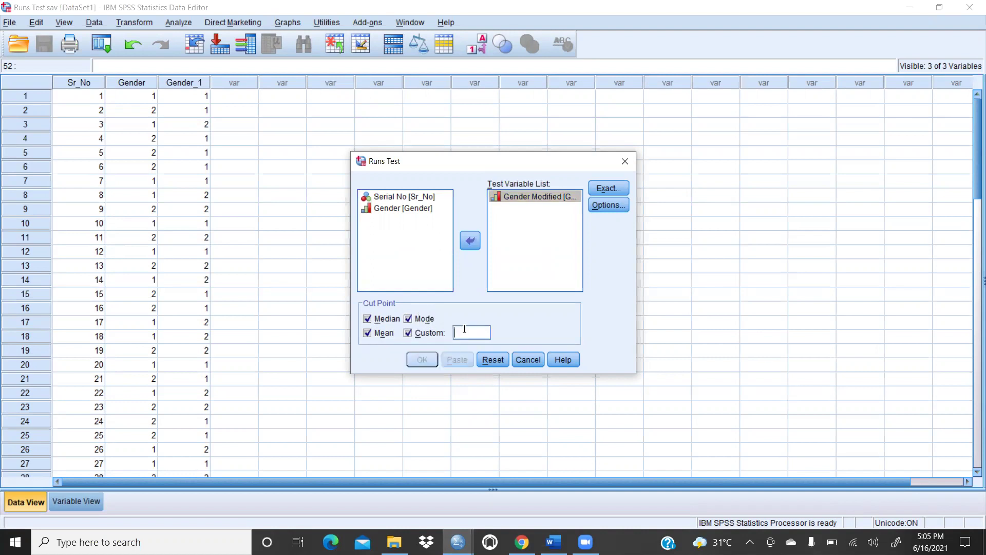
type("1.5")
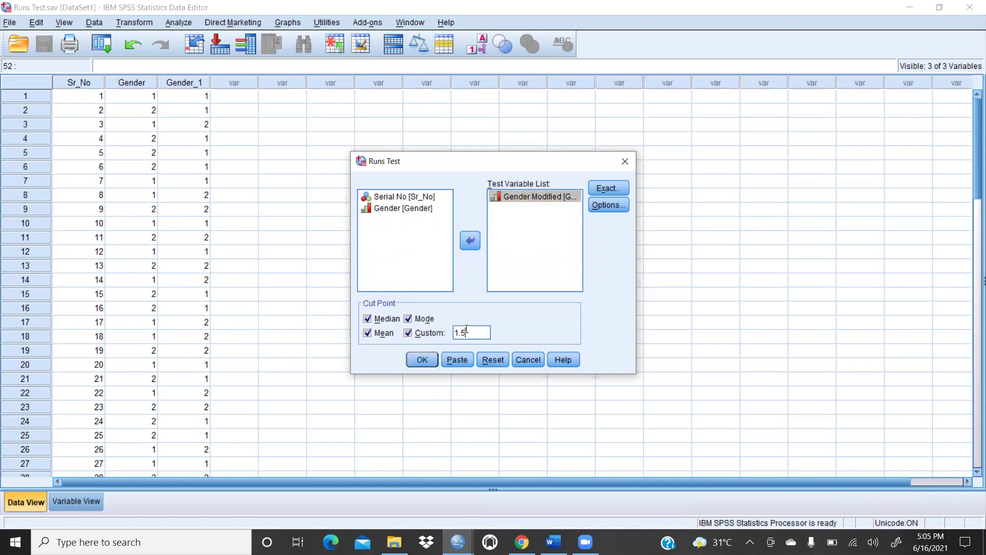
Step: Include descriptive statistics in the Runs test options, run the test on Gender Modified and review its output tables
left_click(605, 208)
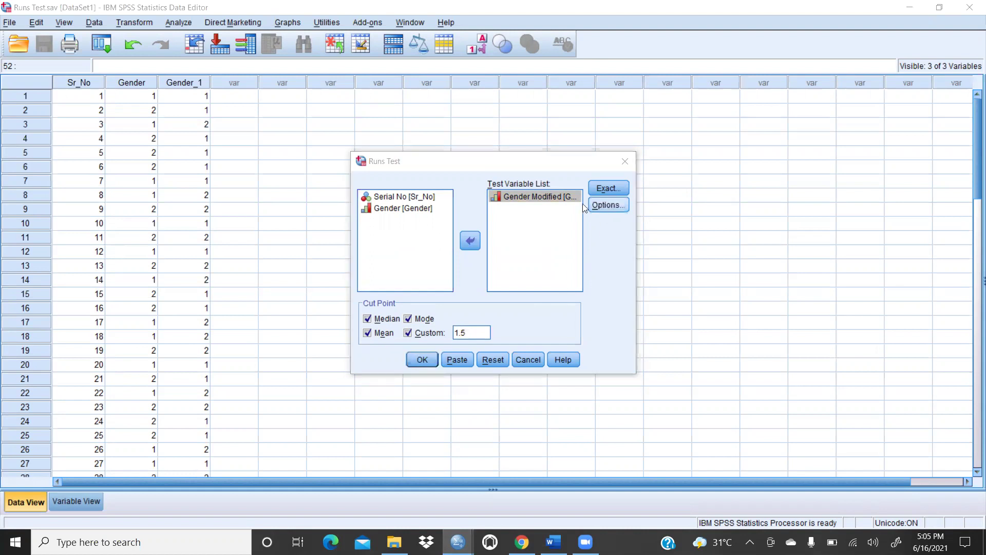
left_click(438, 241)
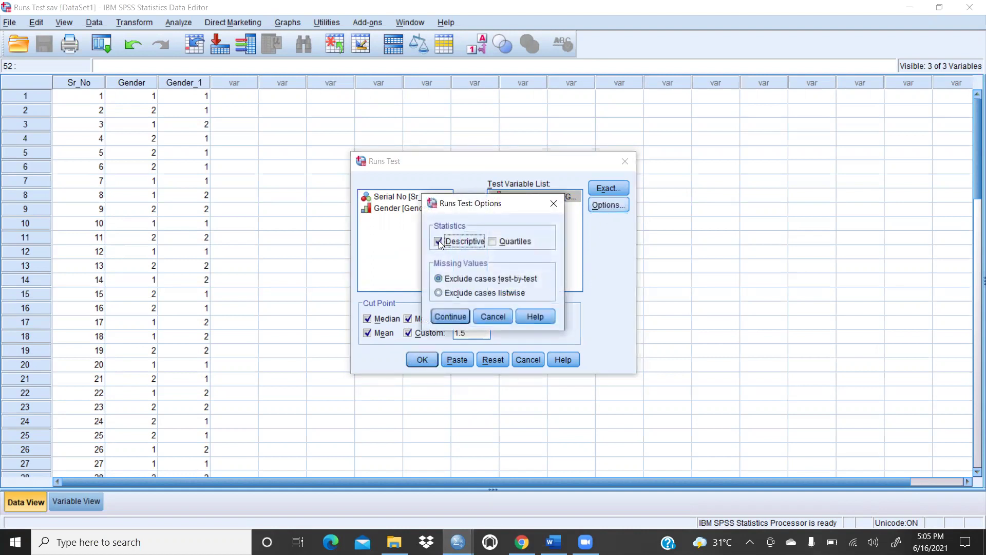
left_click(452, 316)
left_click(420, 360)
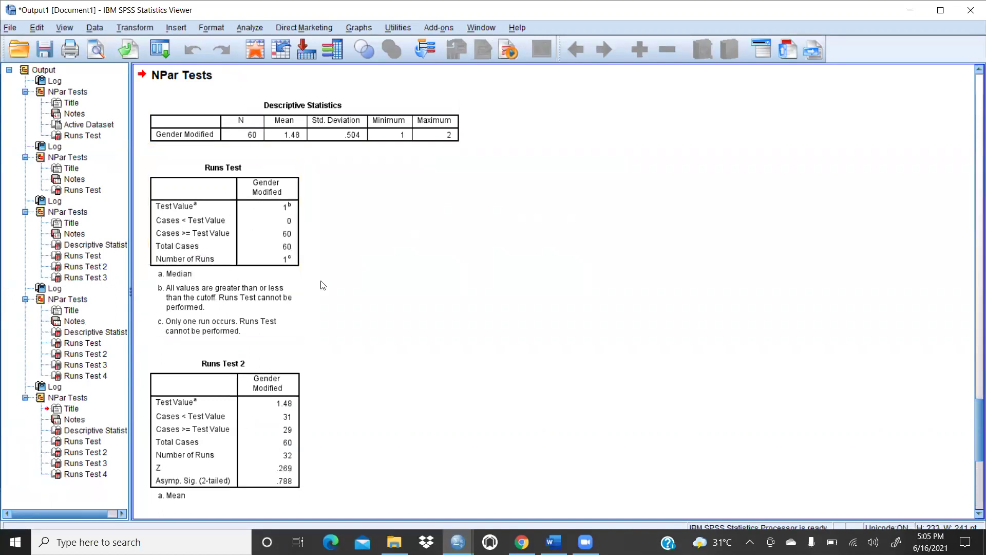
scroll(352, 235, "down", 6)
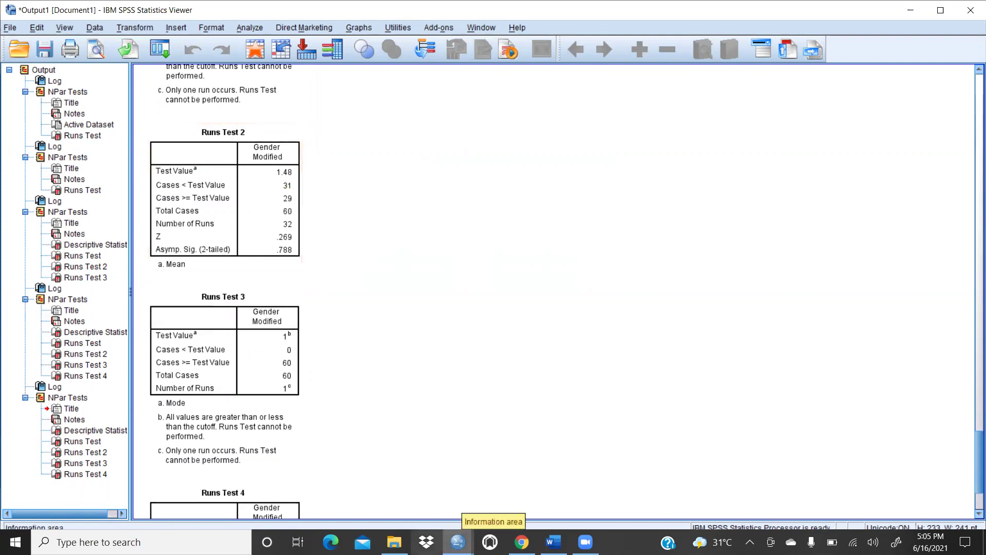
Step: Switch to the Runs Test document in Word and compare the significance values of the Gender and Gender Modified output tables
left_click(553, 542)
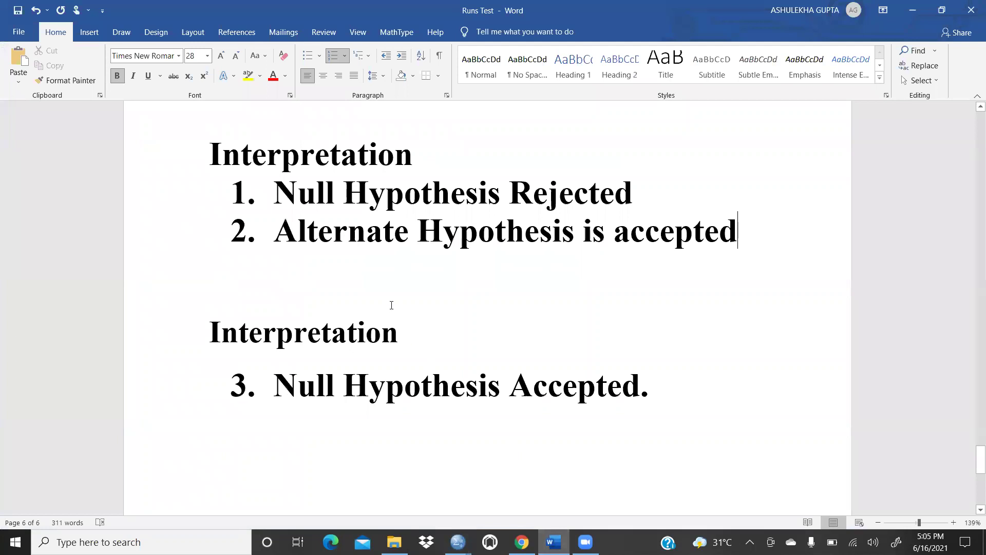
scroll(409, 282, "up", 15)
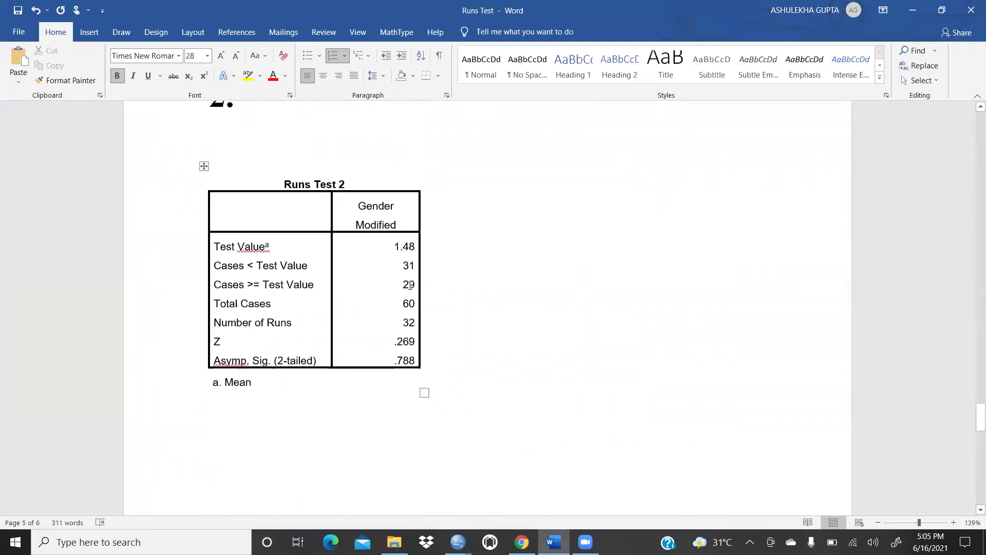
scroll(409, 286, "up", 1)
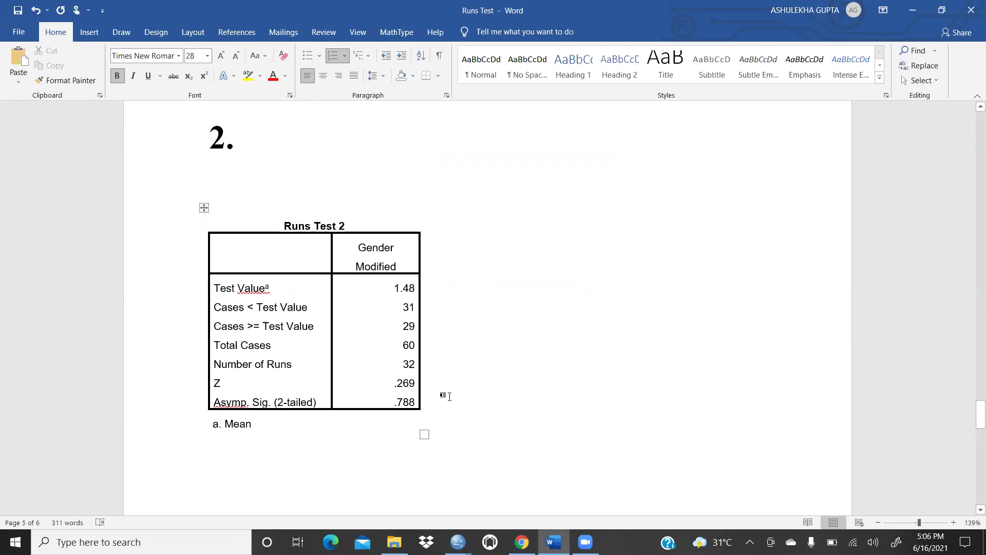
scroll(434, 365, "up", 5)
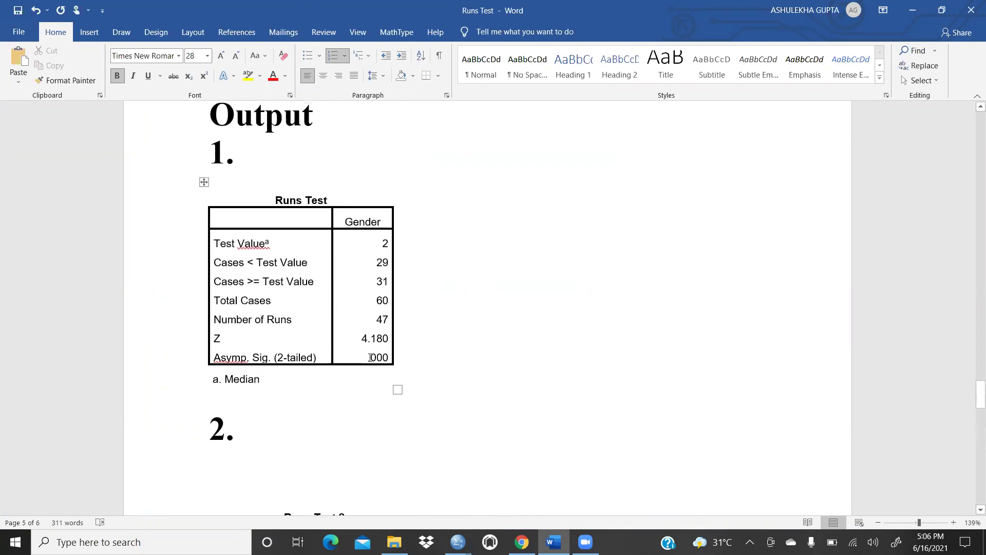
scroll(403, 356, "down", 6)
scroll(405, 356, "down", 1)
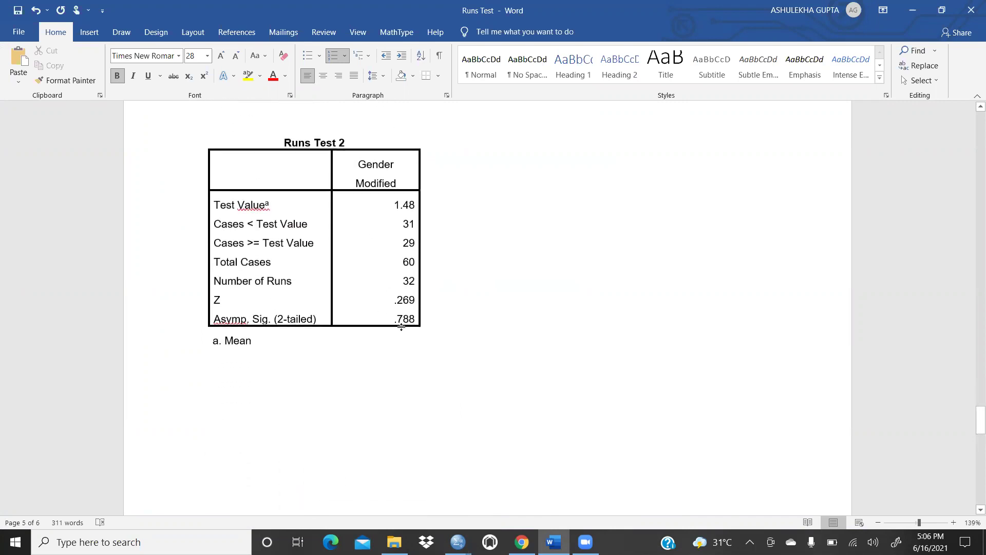
mouse_move(415, 325)
Step: Add the list item "Alternate Hypothsis is rejected." below "Null Hypothesis Accepted." in the second Interpretation section
scroll(417, 334, "down", 10)
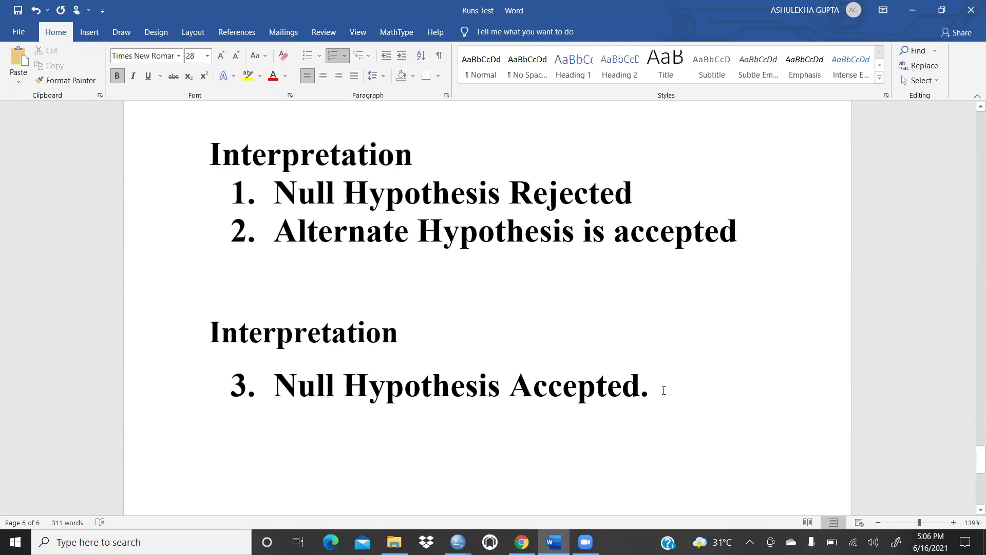
left_click(664, 390)
key("Return")
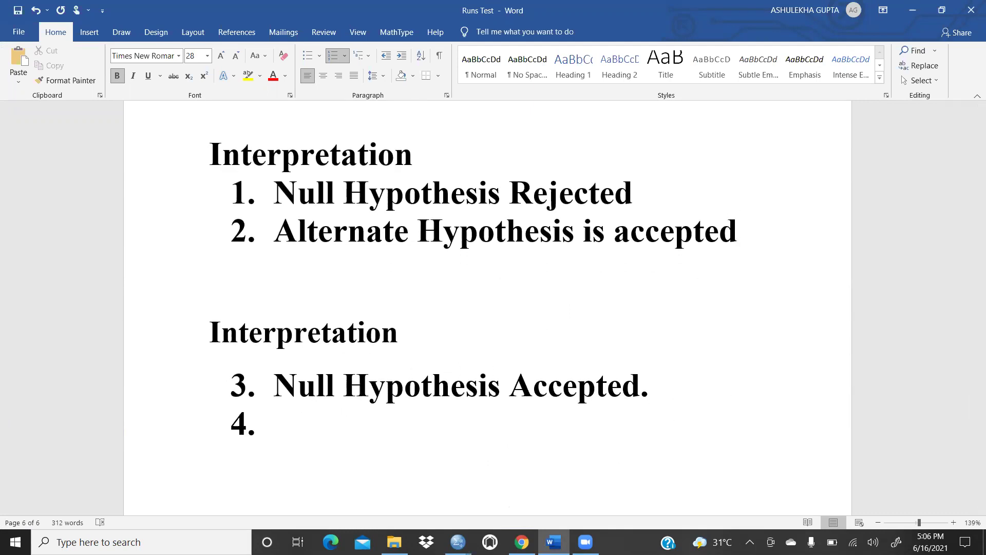
type("Alt")
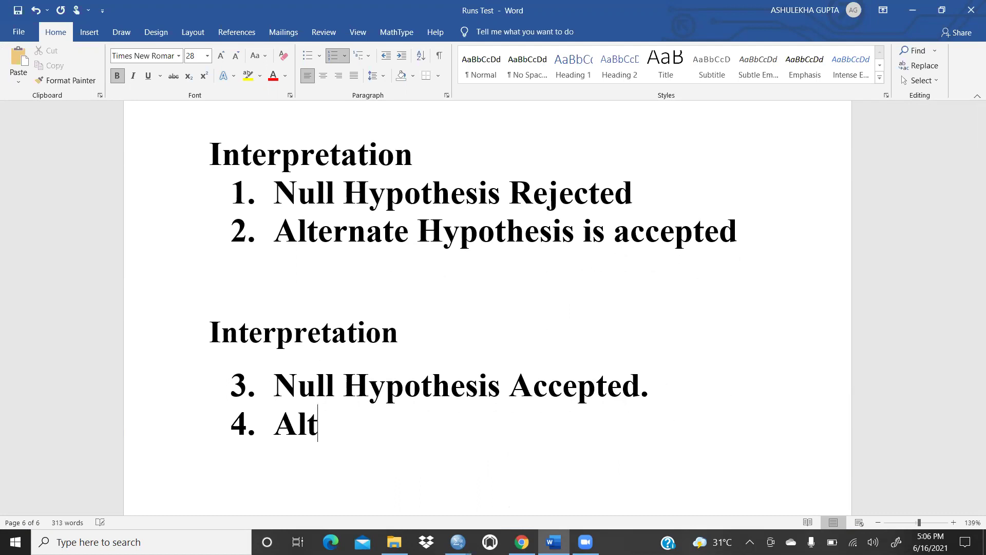
type("ernate ")
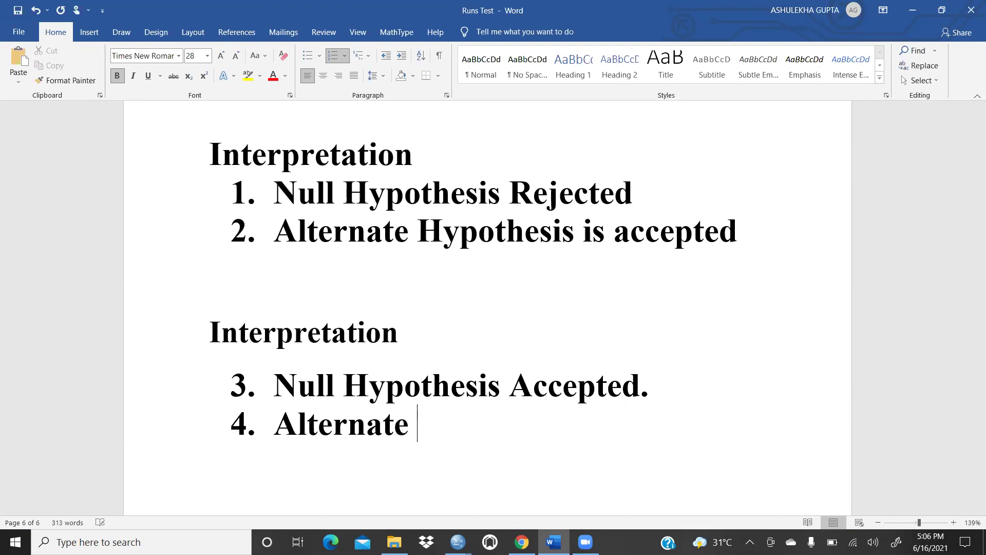
type("Hu")
key("BackSpace")
type("y")
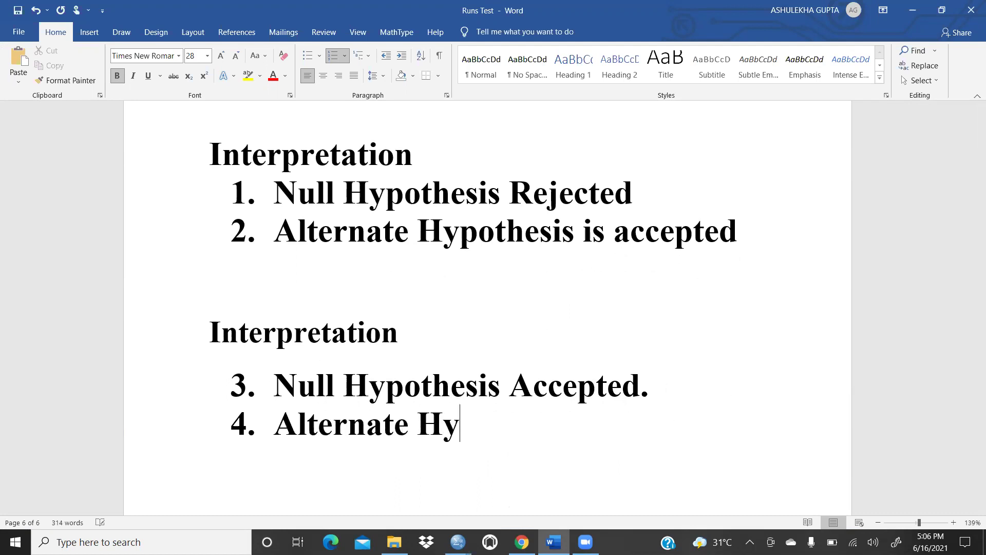
type("poy")
key("BackSpace")
type("t")
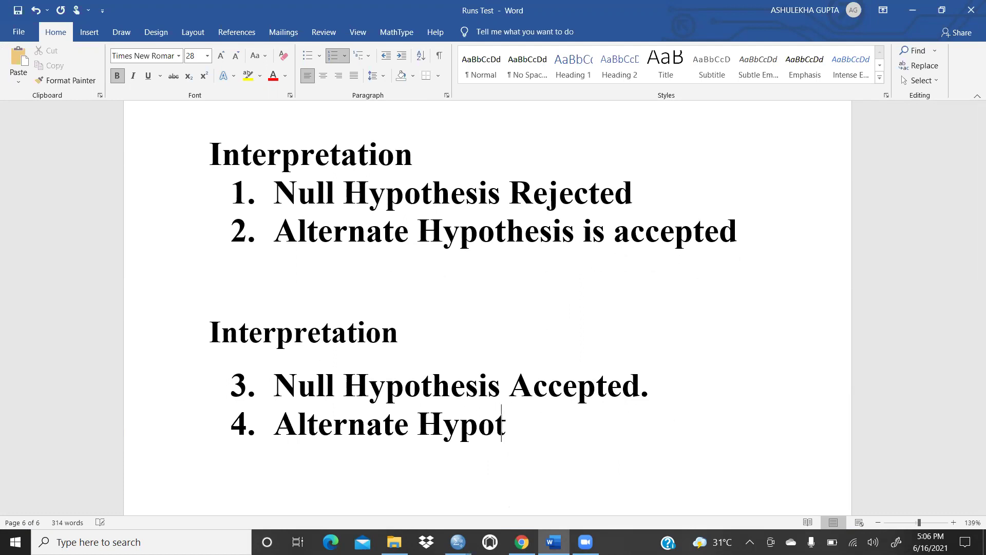
type("hsis ")
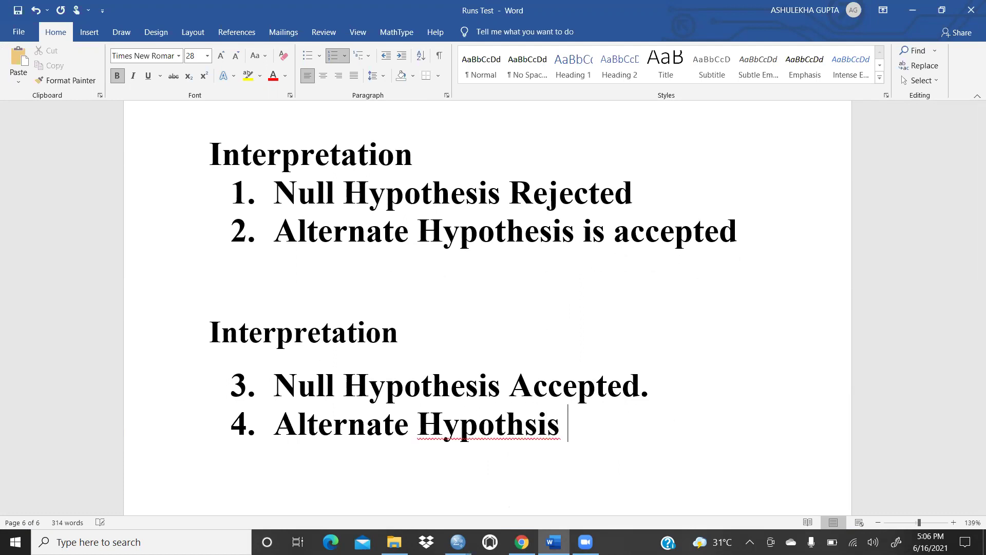
type("is rejec")
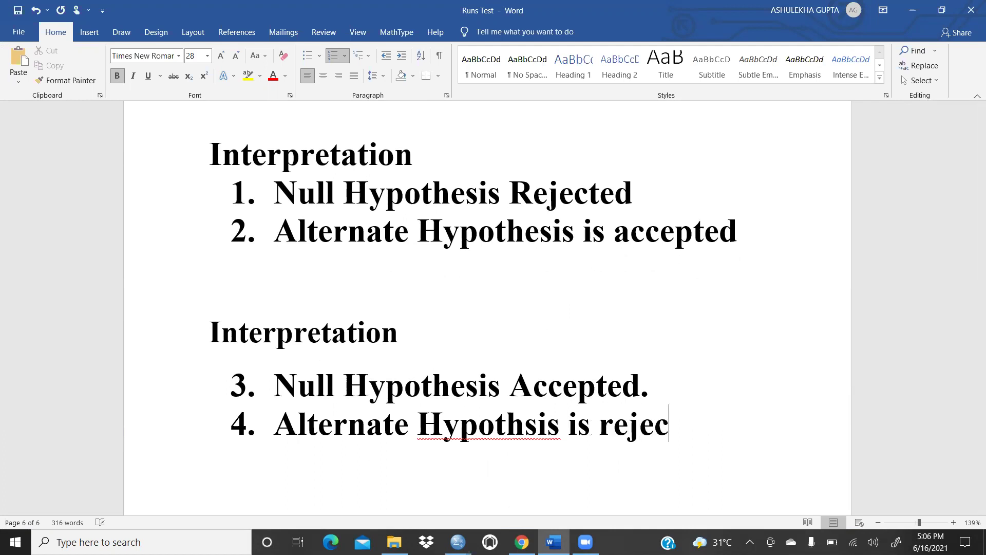
type("ted.")
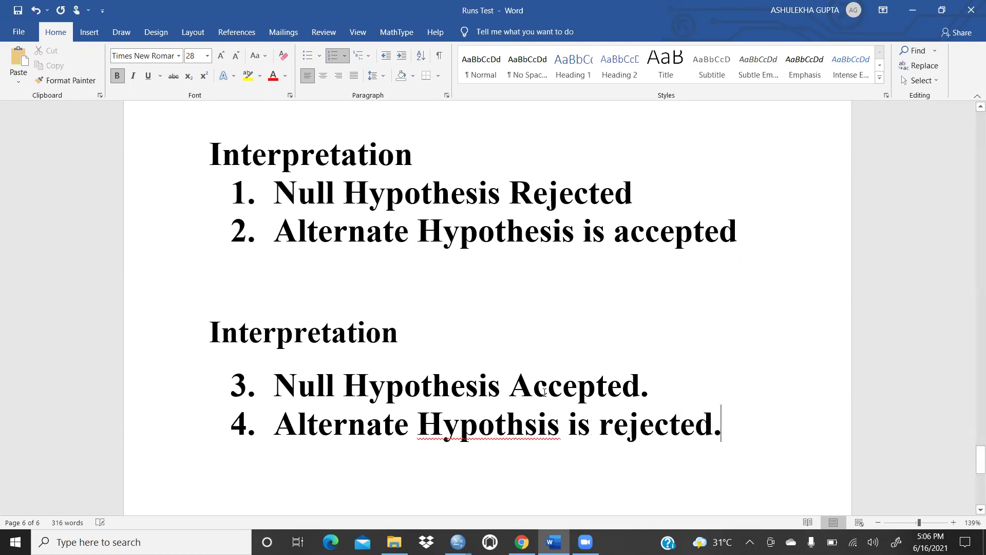
Step: Correct the misspelled word "Hypothsis" to "Hypothesis" in list item 4 using the suggested spelling
left_click(474, 425)
right_click(474, 425)
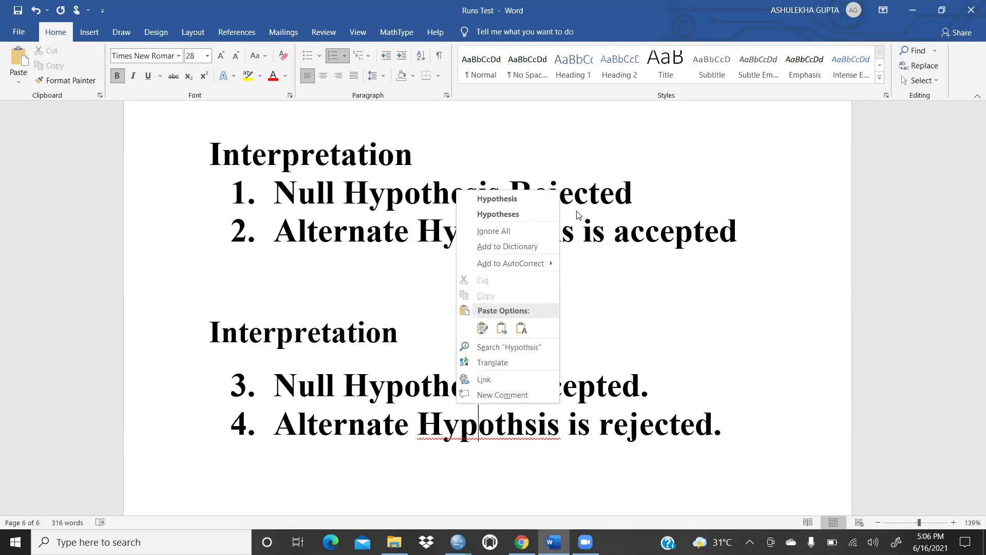
left_click(493, 196)
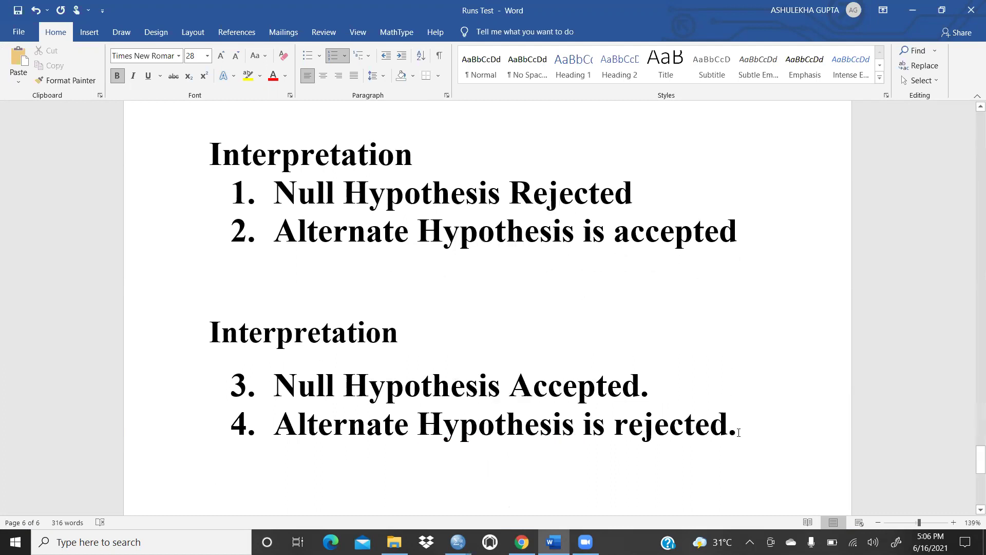
Step: Review the output tables and hypotheses H0 and H1 against the conclusions in both Interpretation sections
scroll(478, 344, "up", 2)
scroll(478, 343, "up", 10)
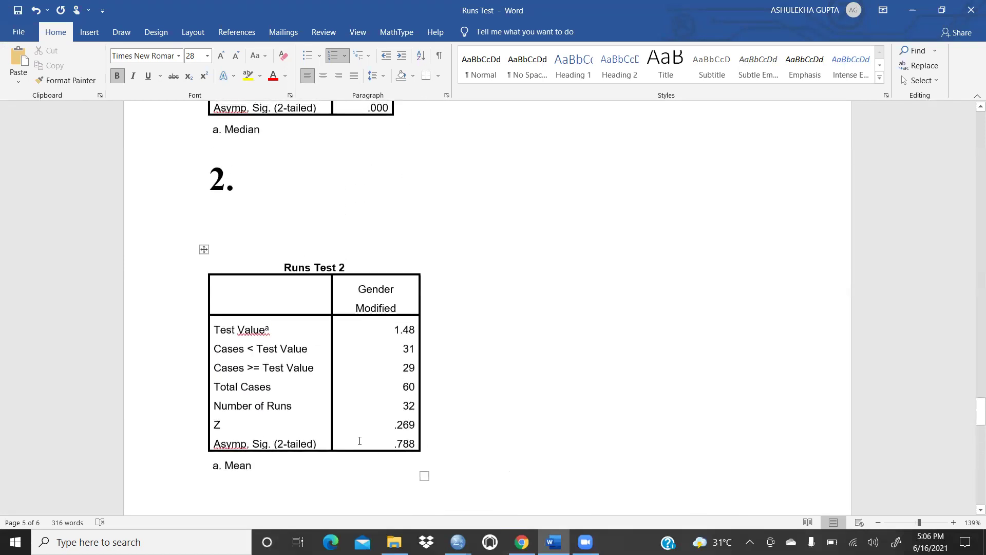
scroll(363, 446, "up", 15)
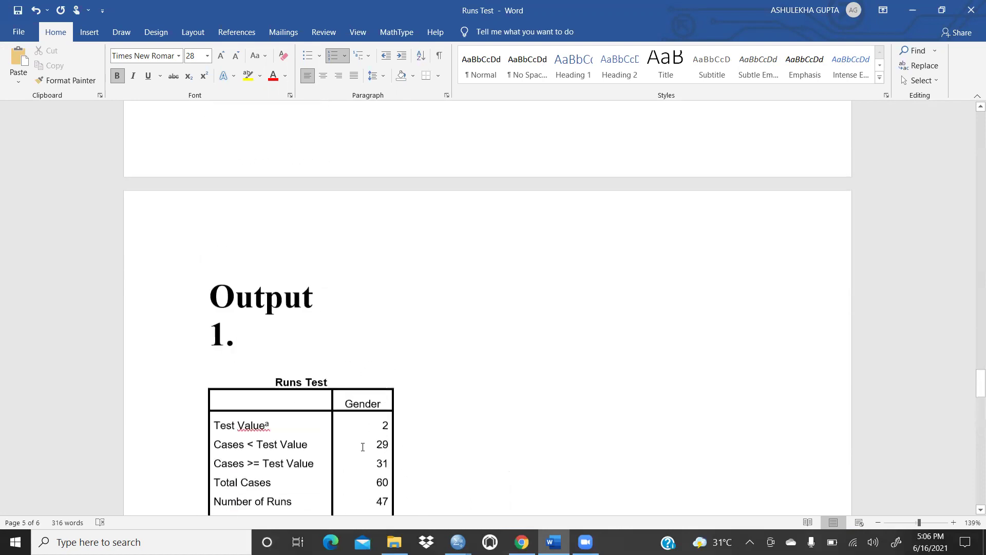
scroll(364, 447, "up", 3)
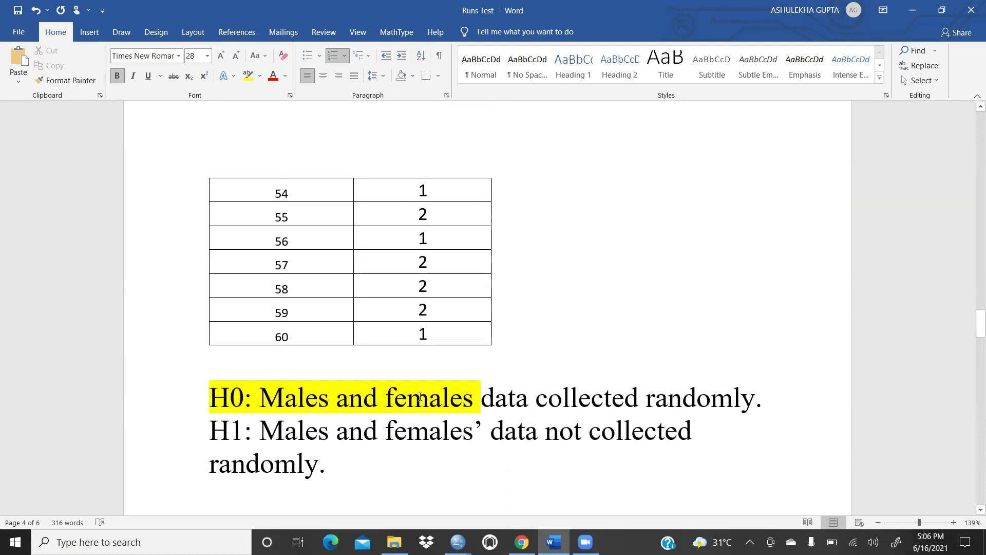
scroll(315, 446, "down", 18)
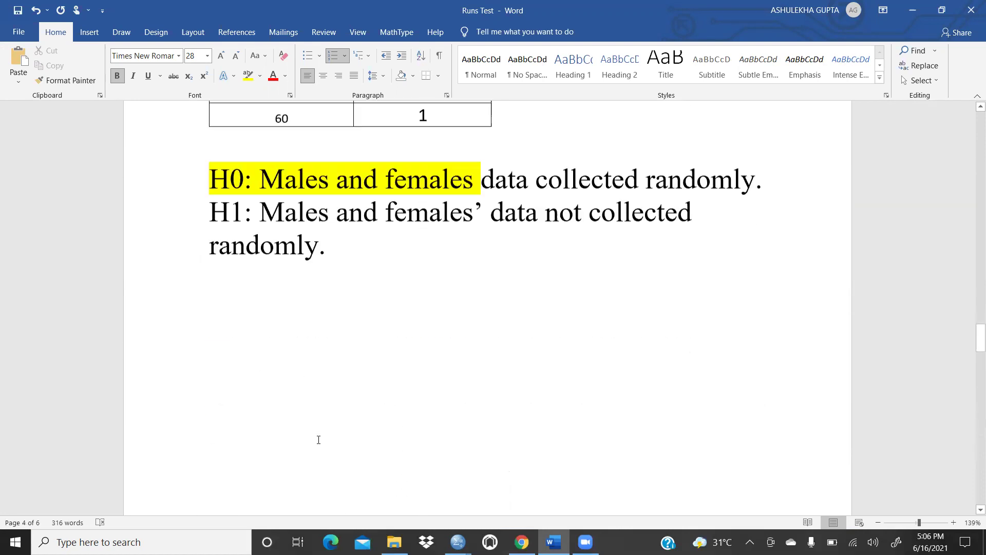
scroll(319, 447, "down", 20)
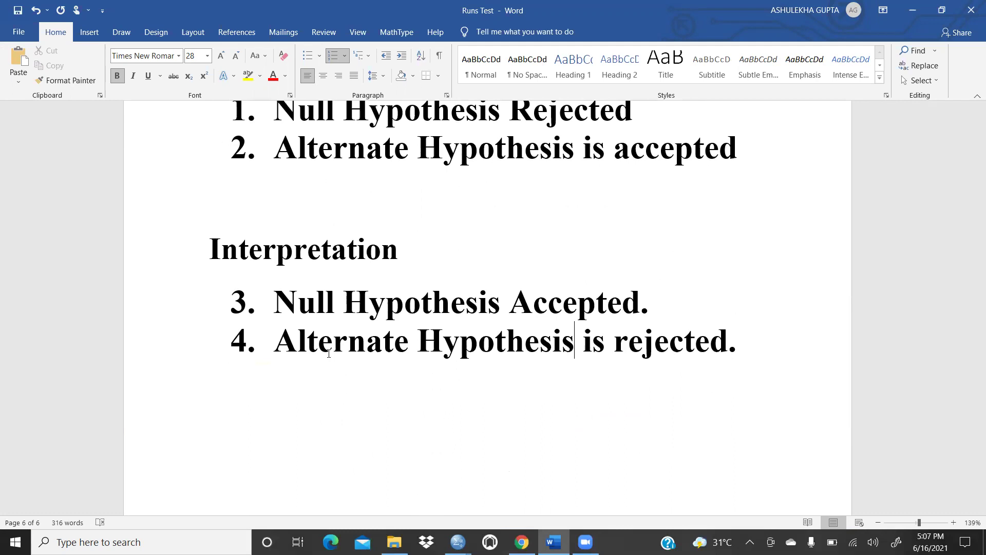
scroll(216, 328, "up", 2)
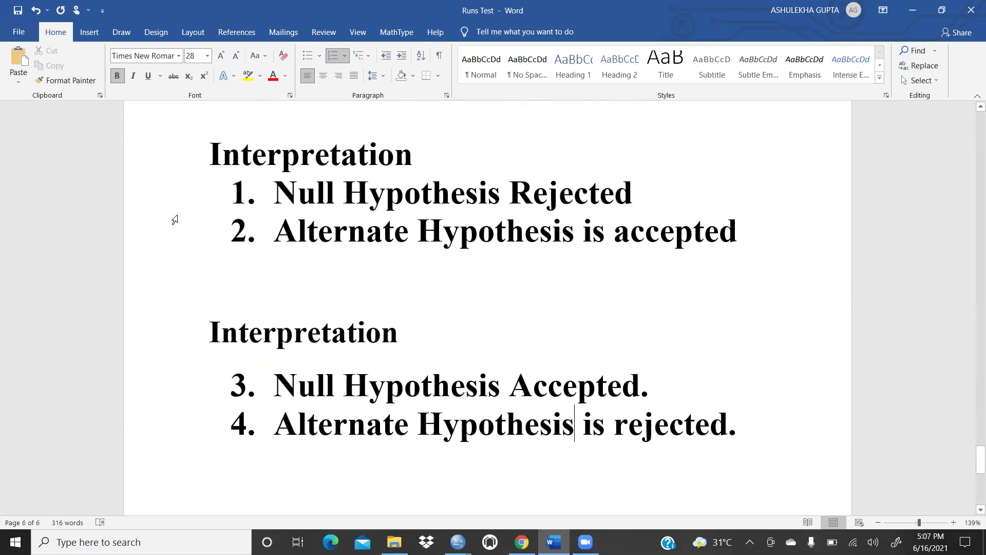